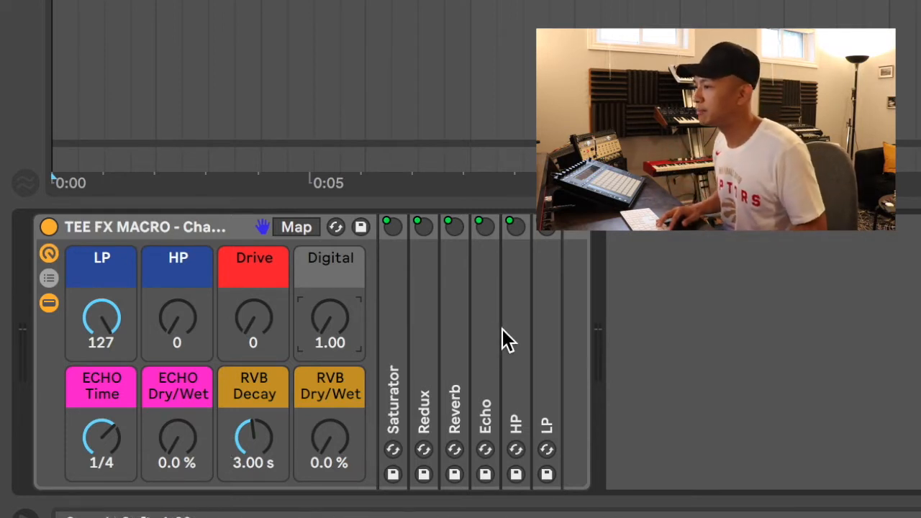
Unfold the Saturator, Redux, Reverb and Echo devices in the rack chain
left_click(391, 338)
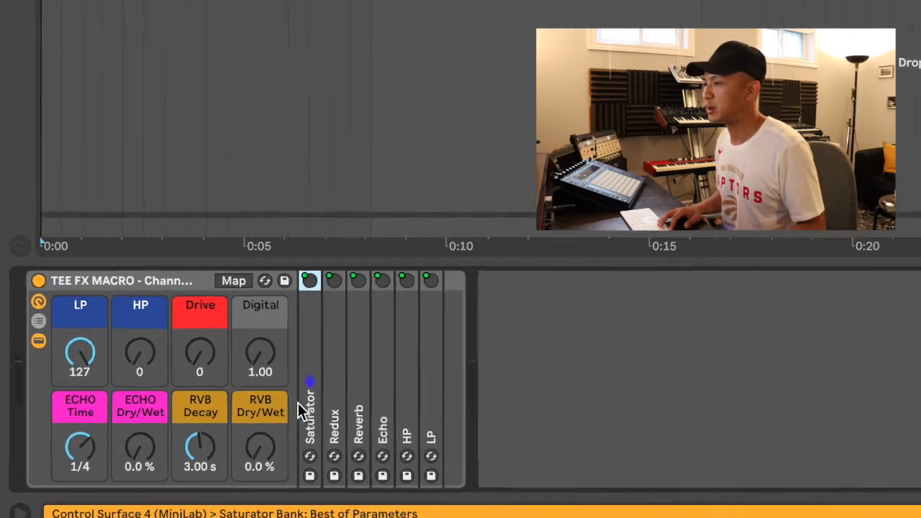
double_click(388, 388)
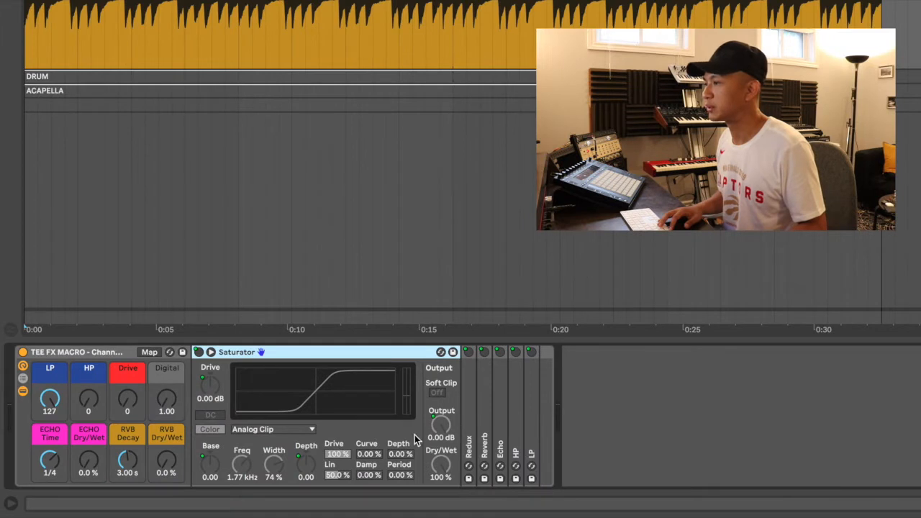
double_click(469, 432)
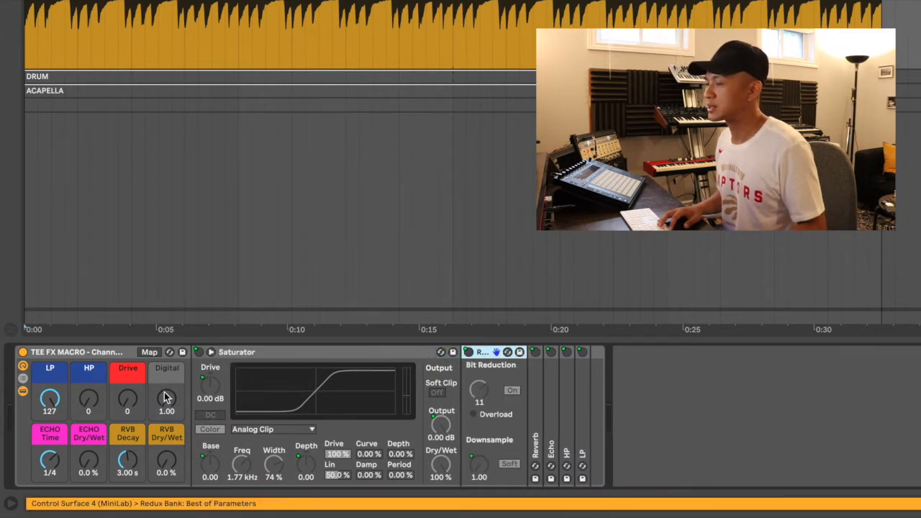
double_click(537, 426)
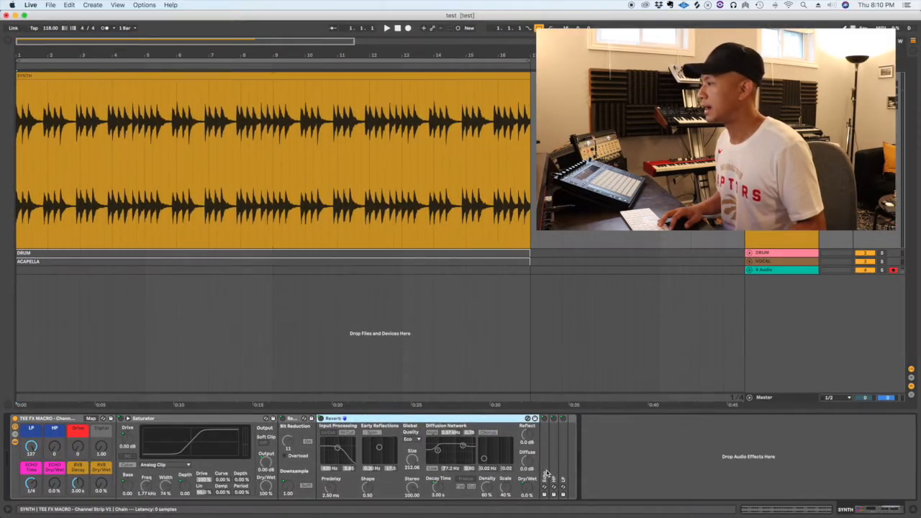
double_click(905, 442)
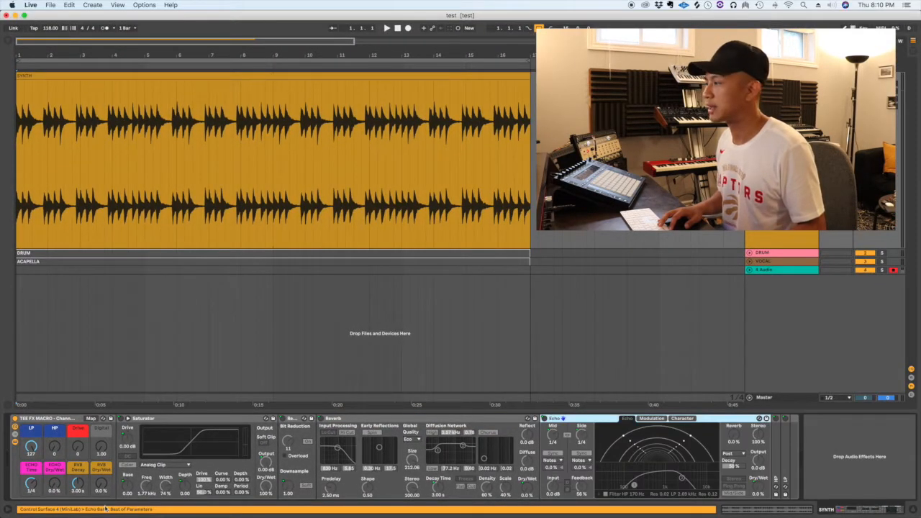
Unfold the HP and LP filter devices, scrolling along the chain to view them
double_click(777, 463)
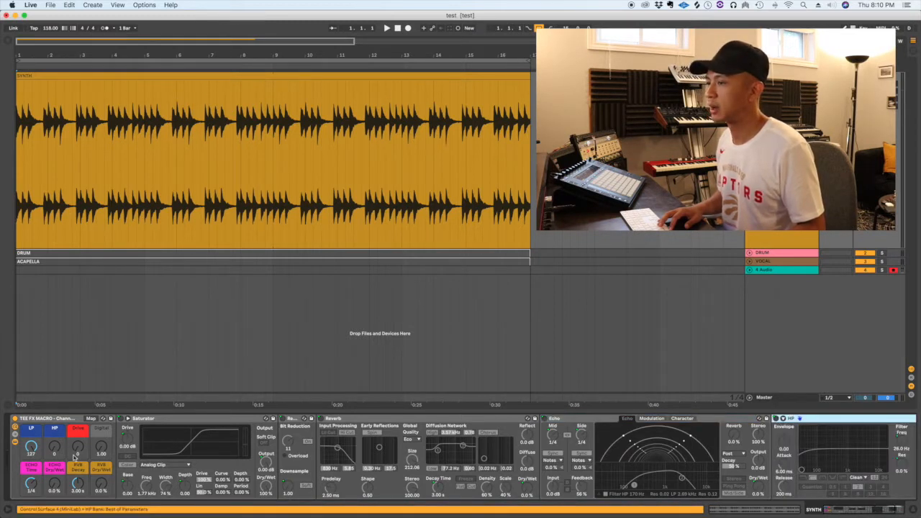
scroll(811, 453, "right", 3)
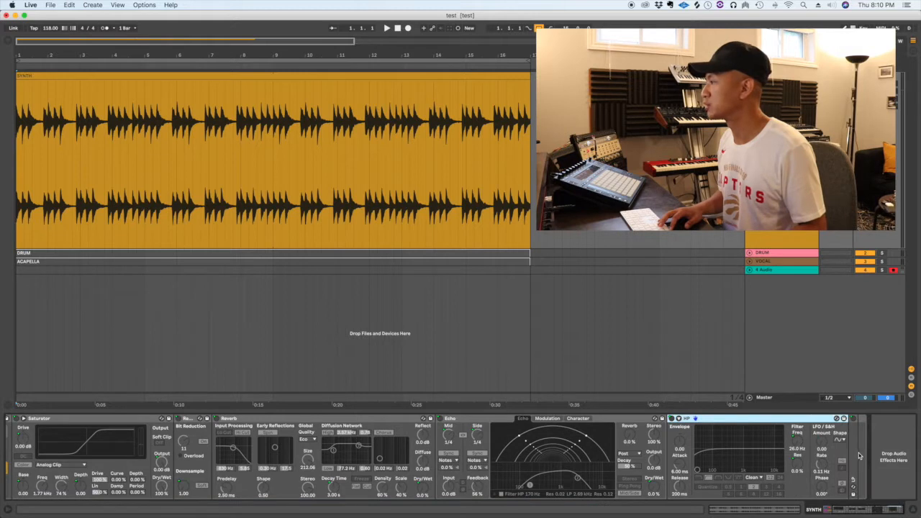
double_click(859, 455)
scroll(715, 452, "left", 3)
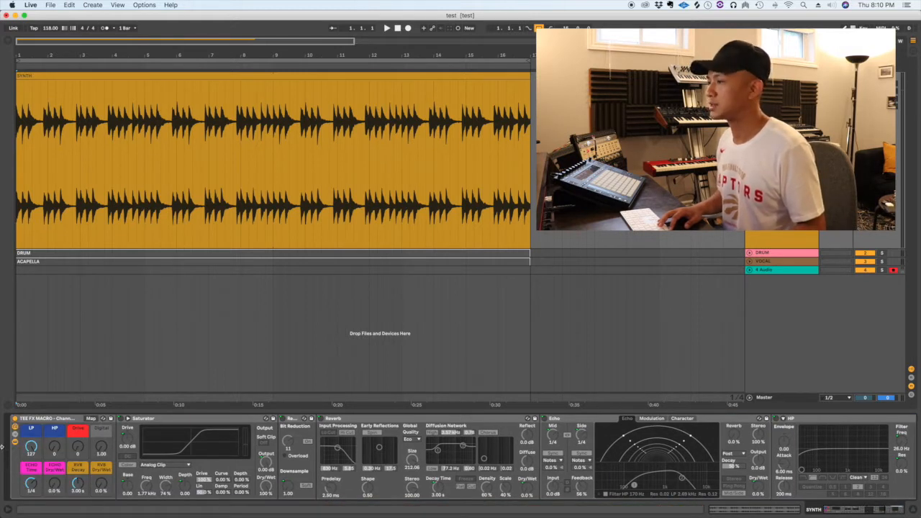
scroll(247, 455, "right", 8)
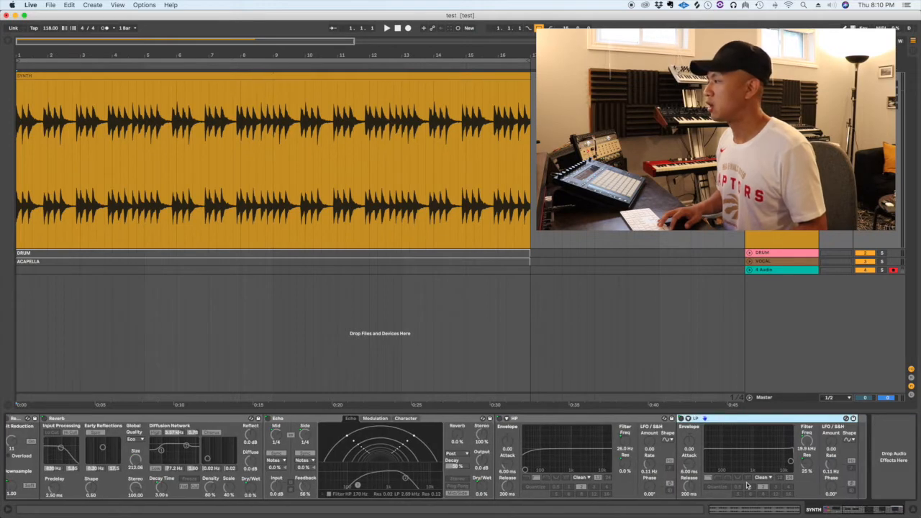
scroll(777, 485, "left", 8)
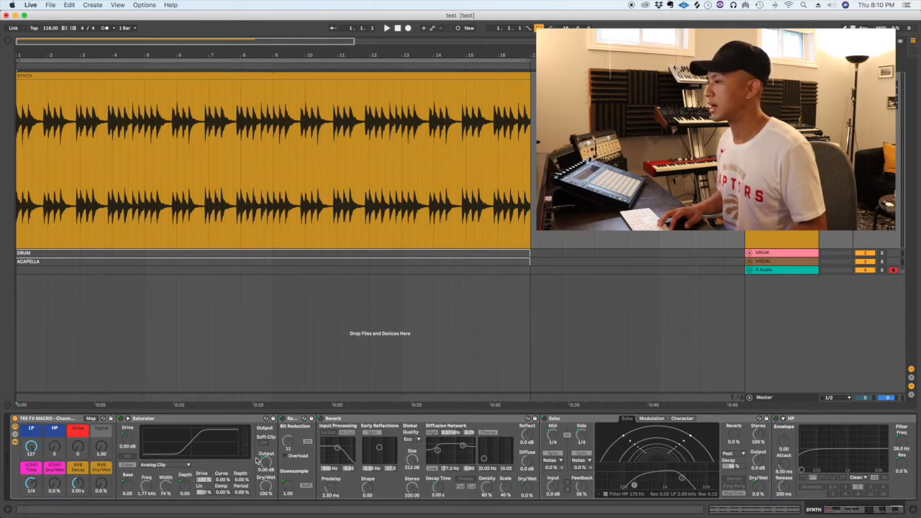
scroll(414, 460, "right", 8)
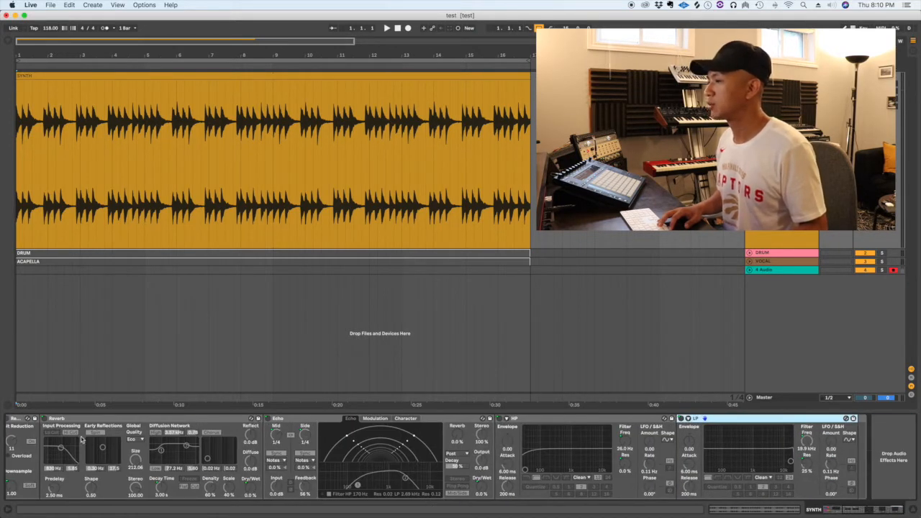
scroll(269, 461, "left", 8)
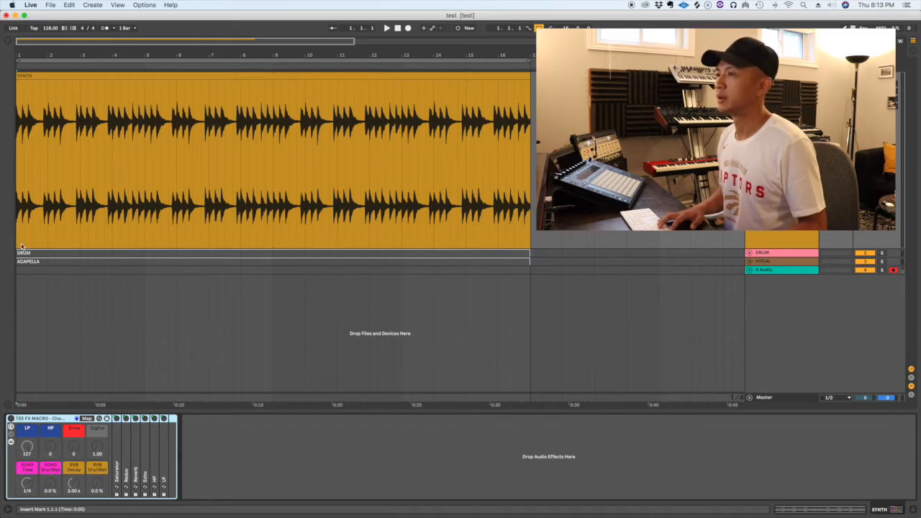
Start playback of the SYNTH loop through the TEE FX MACRO rack
key("space")
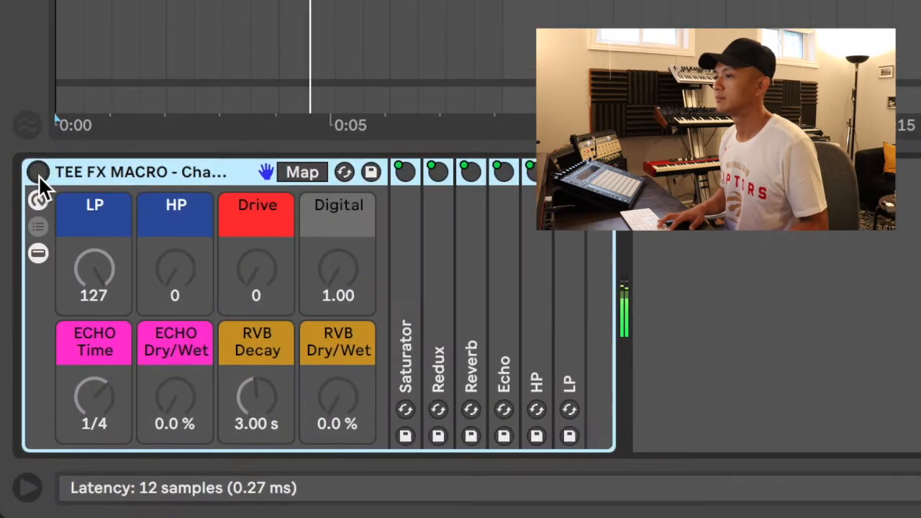
Switch the rack on and sweep the LP, HP, Drive and Digital macros, returning HP to 0
left_click(16, 361)
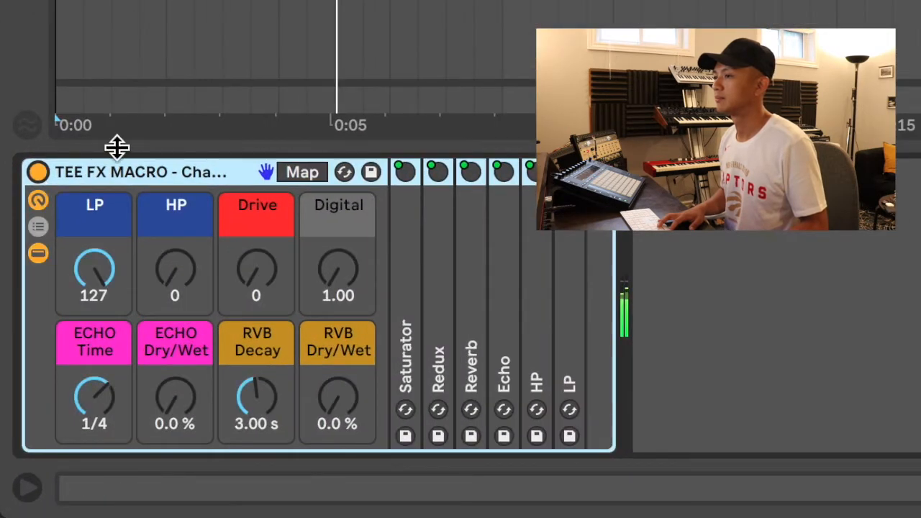
mouse_move(88, 274)
left_mouse_down()
mouse_move(89, 332)
mouse_move(89, 276)
left_mouse_up()
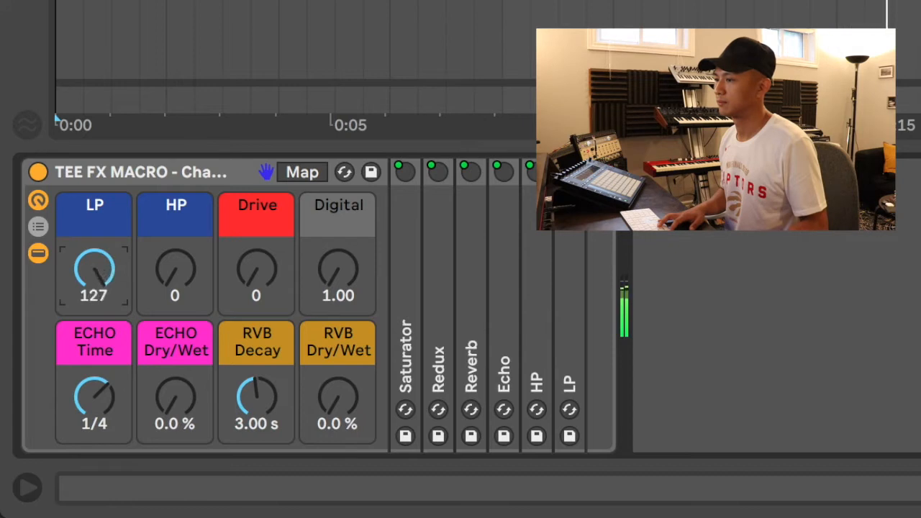
left_click_drag(170, 294, 170, 243)
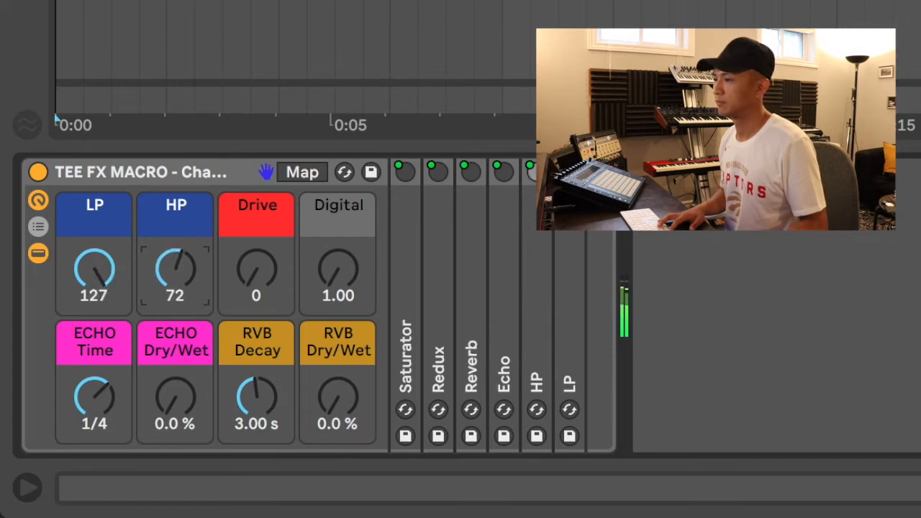
left_click_drag(170, 242, 170, 294)
left_click_drag(231, 308, 283, 304)
left_click_drag(338, 295, 309, 299)
Audition the ECHO and RVB macros, leaving ECHO Time at 1/8 and reverb mix at 0%
mouse_move(163, 393)
left_mouse_down()
mouse_move(163, 351)
mouse_move(165, 406)
left_mouse_up()
left_click_drag(86, 391, 86, 403)
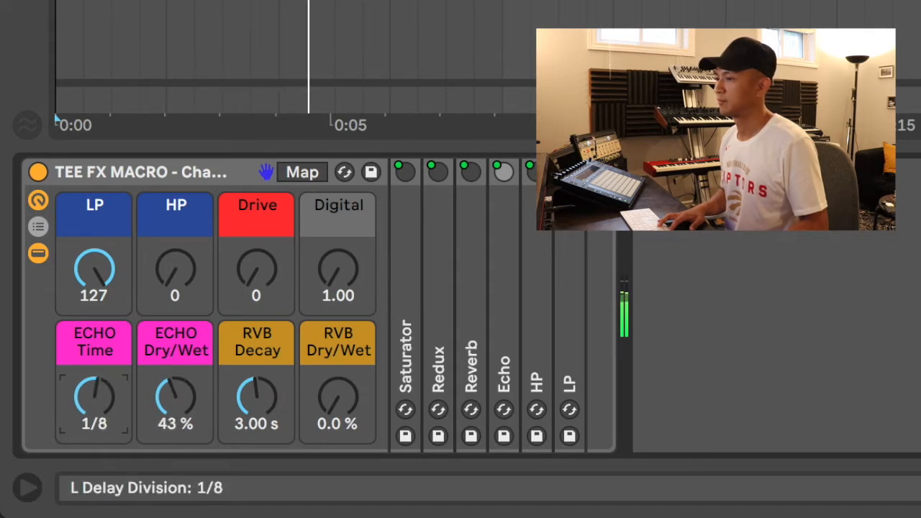
left_click_drag(174, 395, 175, 425)
left_click_drag(303, 409, 334, 399)
left_click_drag(247, 397, 279, 397)
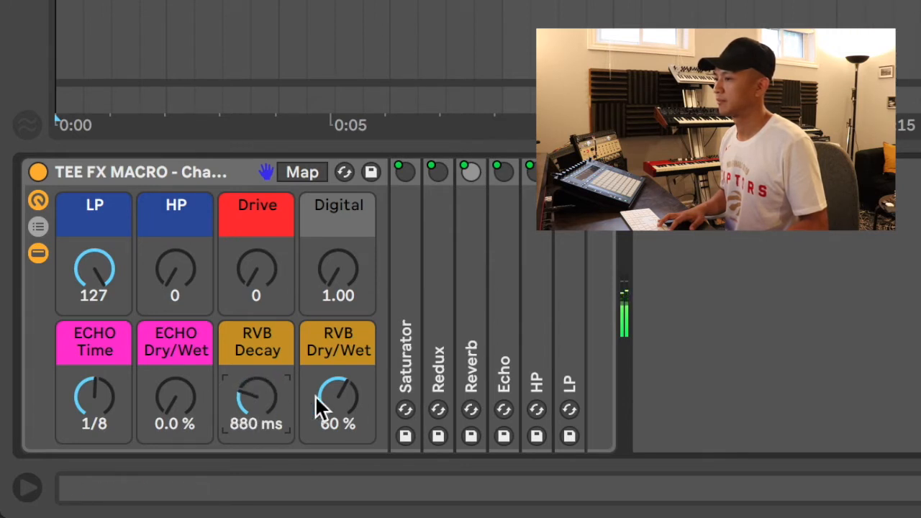
mouse_move(336, 397)
left_mouse_down()
mouse_move(337, 381)
mouse_move(337, 393)
left_mouse_up()
left_click(256, 395)
left_click_drag(257, 396, 256, 369)
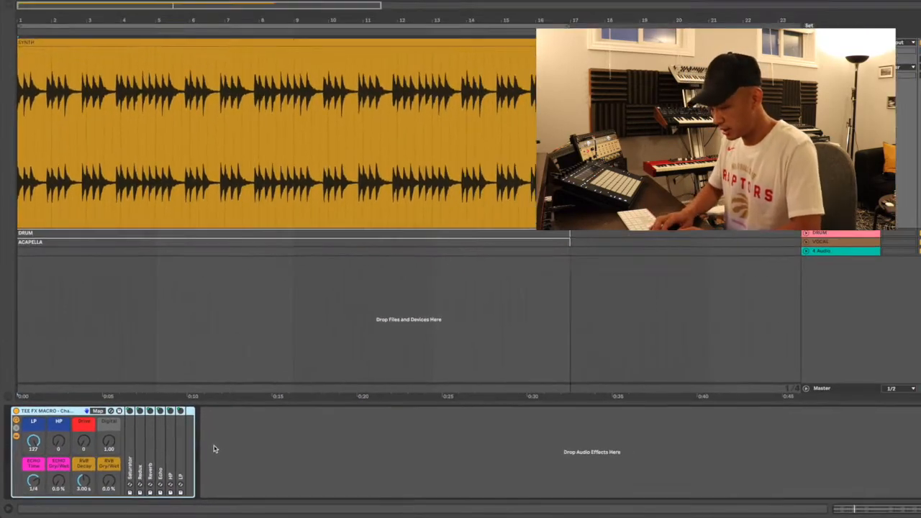
Load a Saturator and an Auto Filter onto the SYNTH track via browser search
key("super+f")
type("sa")
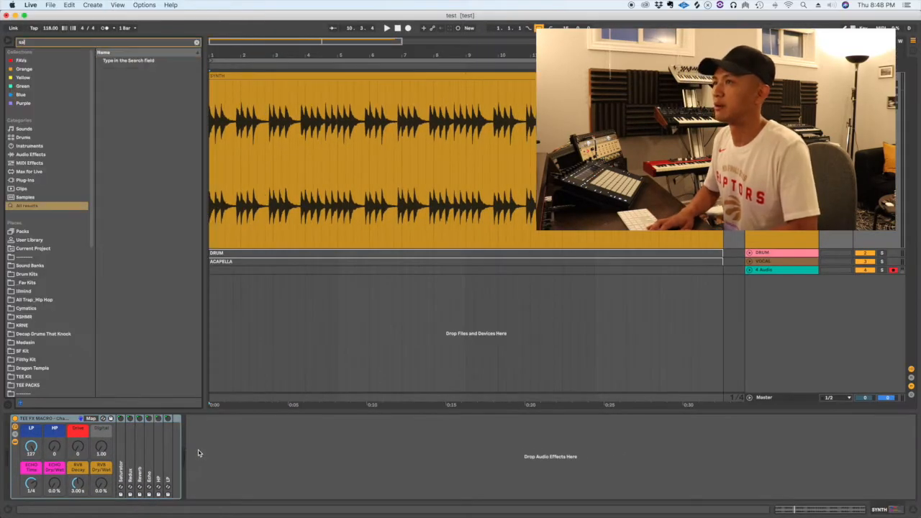
type("turator")
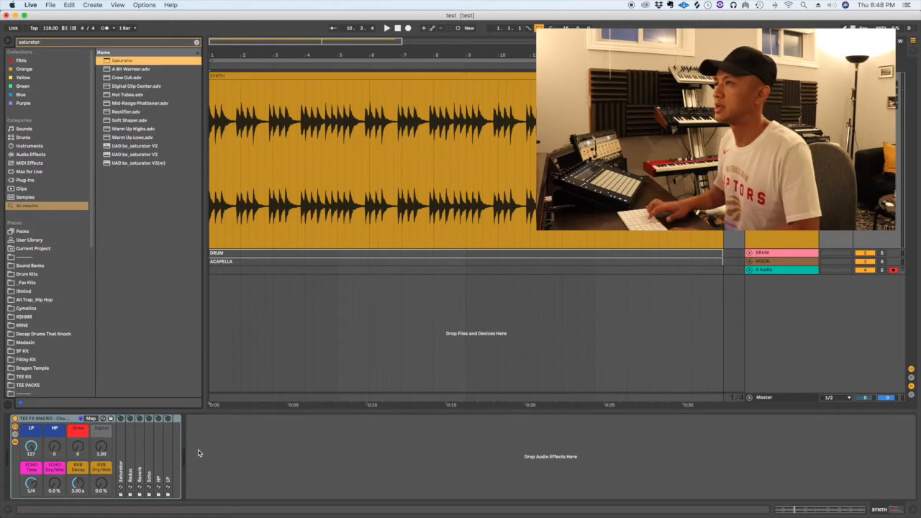
key("Return")
key("super+f")
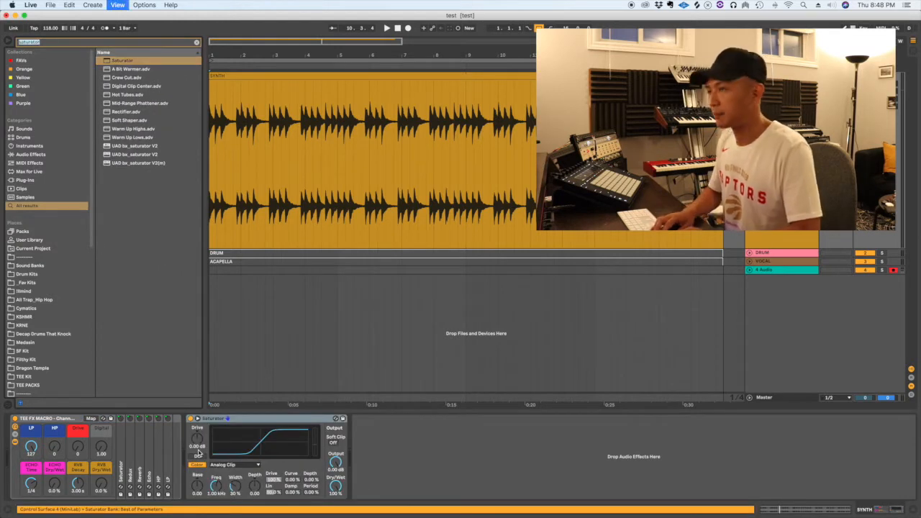
type("auto")
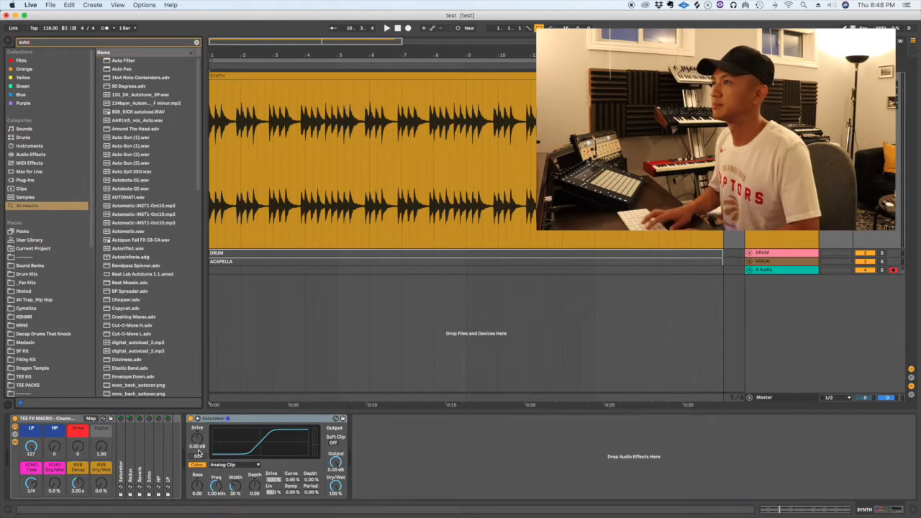
key("Return")
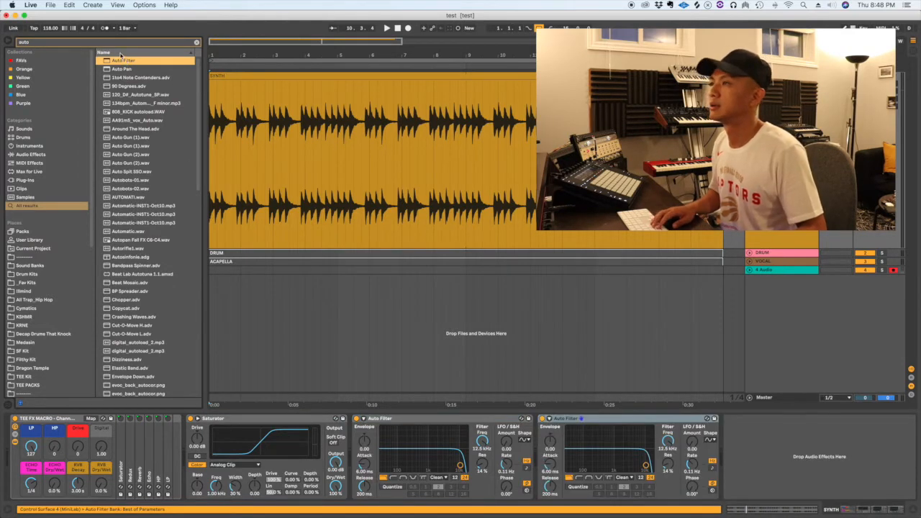
Select the Saturator and both Auto Filters and group them into an Audio Effect Rack
left_click(197, 42)
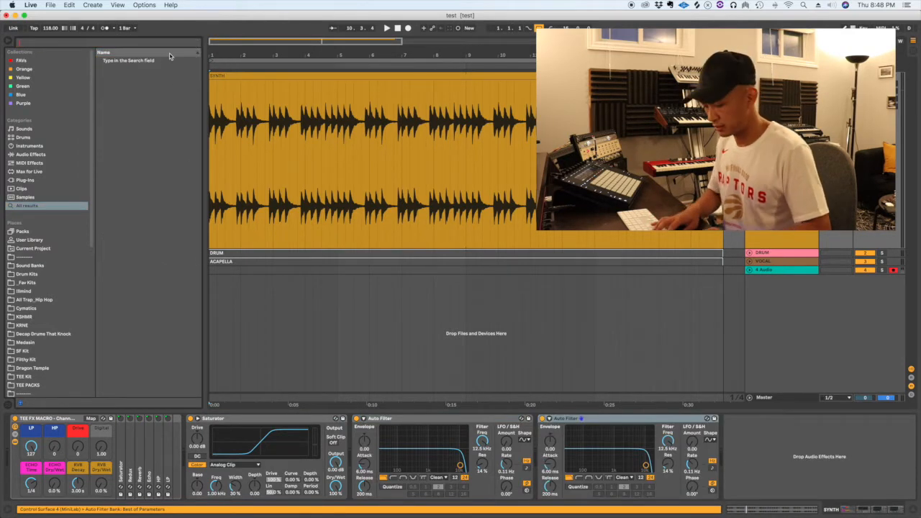
key("super+alt+b")
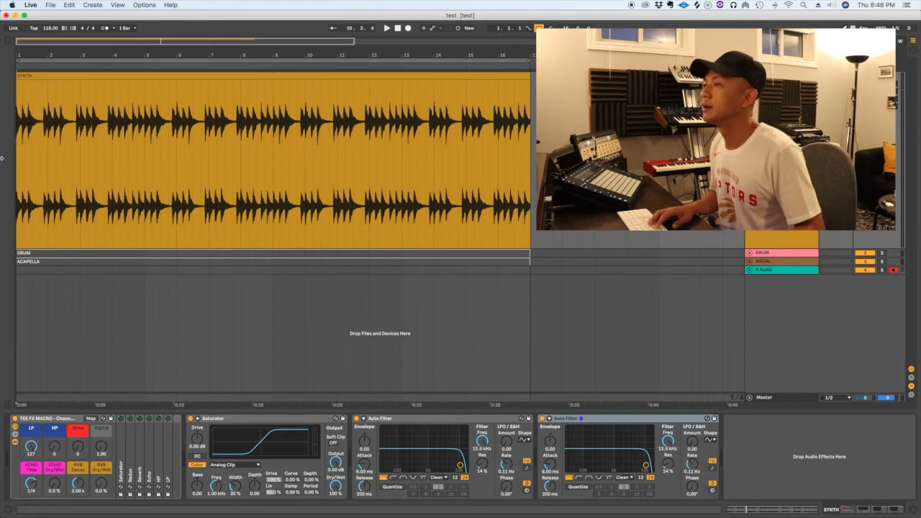
left_click(590, 418)
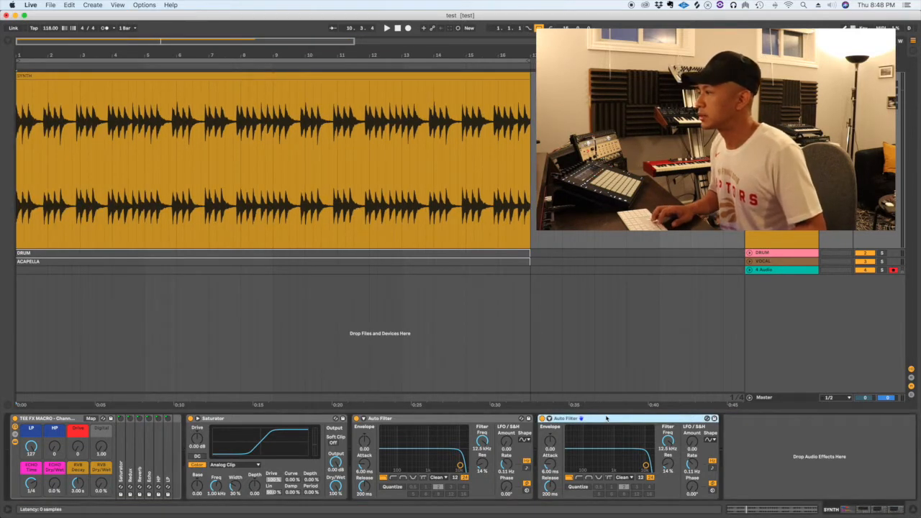
left_click(244, 419)
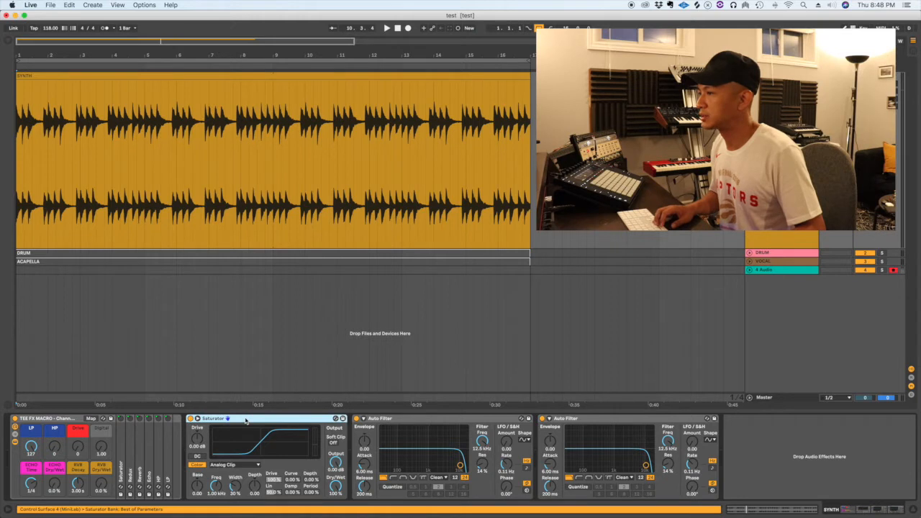
left_click(612, 420, "shift")
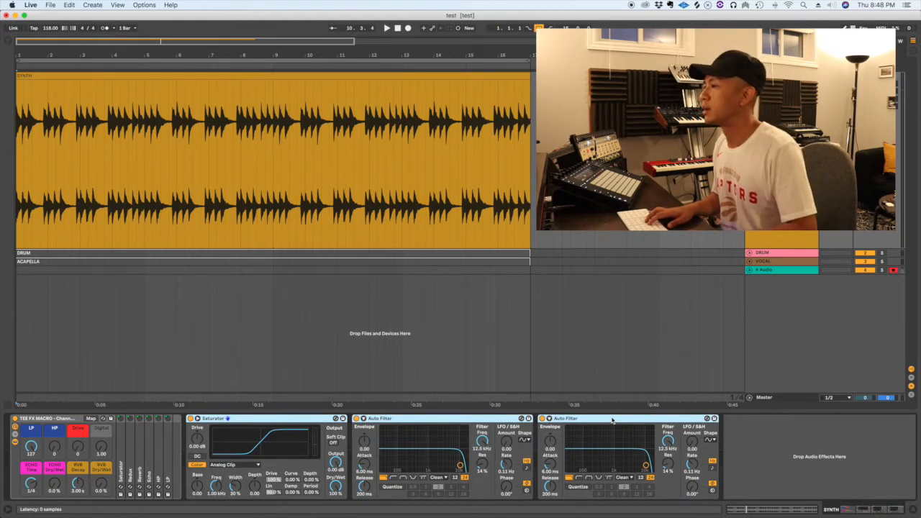
key("super+g")
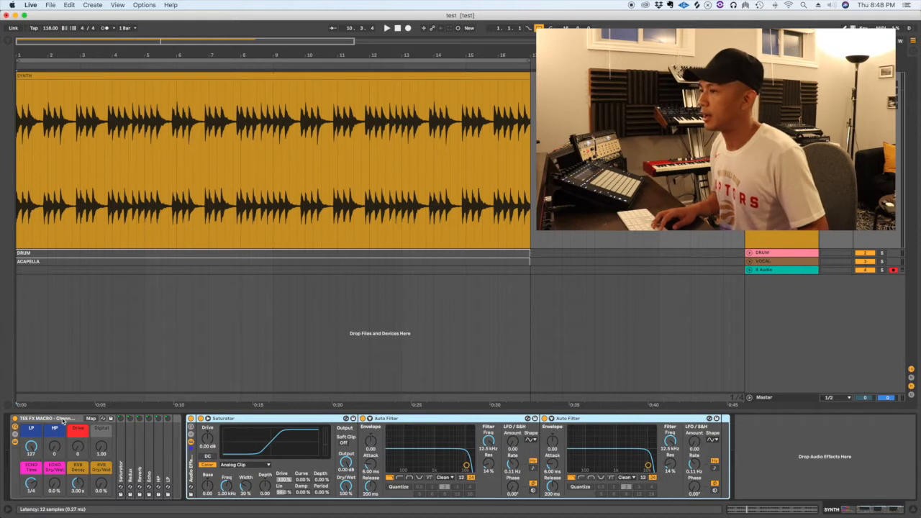
Select the new Audio Effect Rack, show its eight macro knobs and enable Map mode
left_click(14, 419)
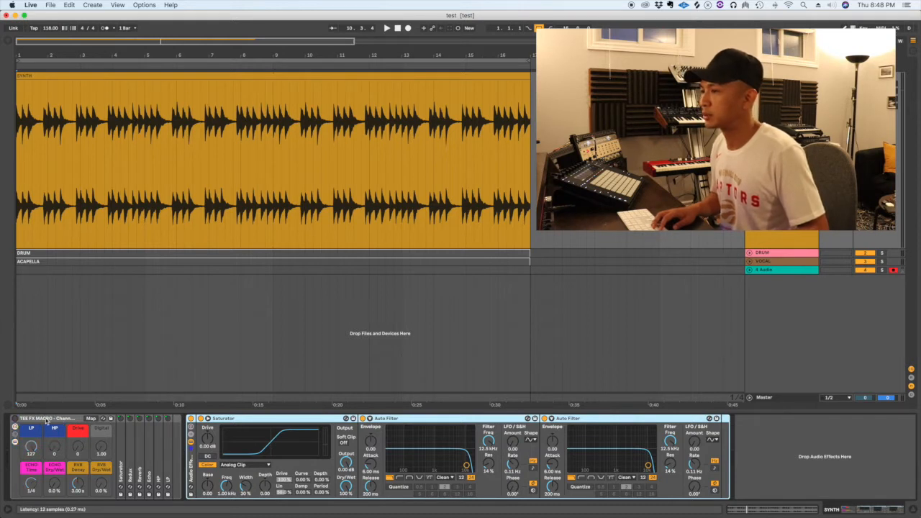
left_click(46, 420)
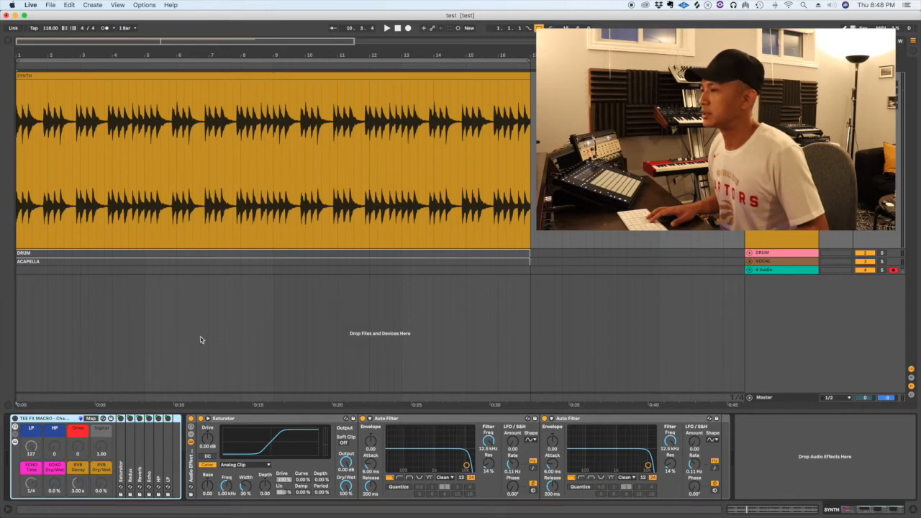
left_click(190, 461)
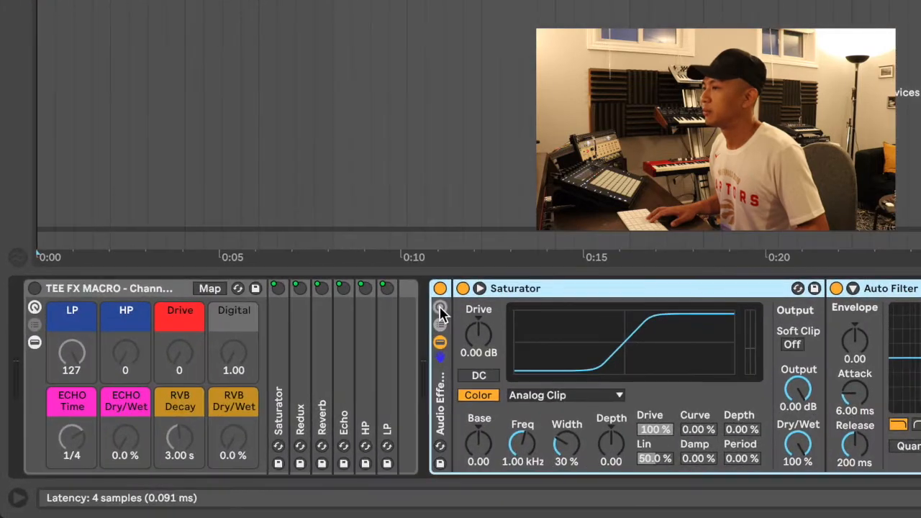
left_click(370, 342)
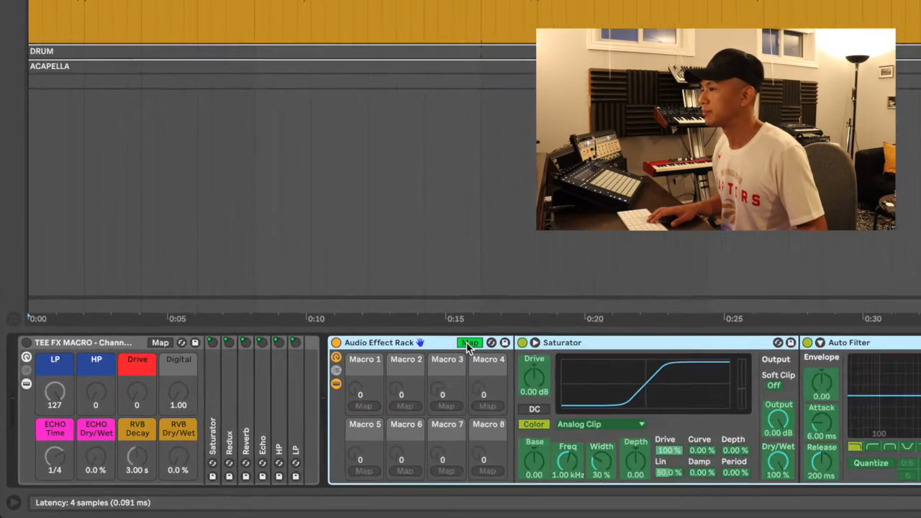
left_click(614, 288)
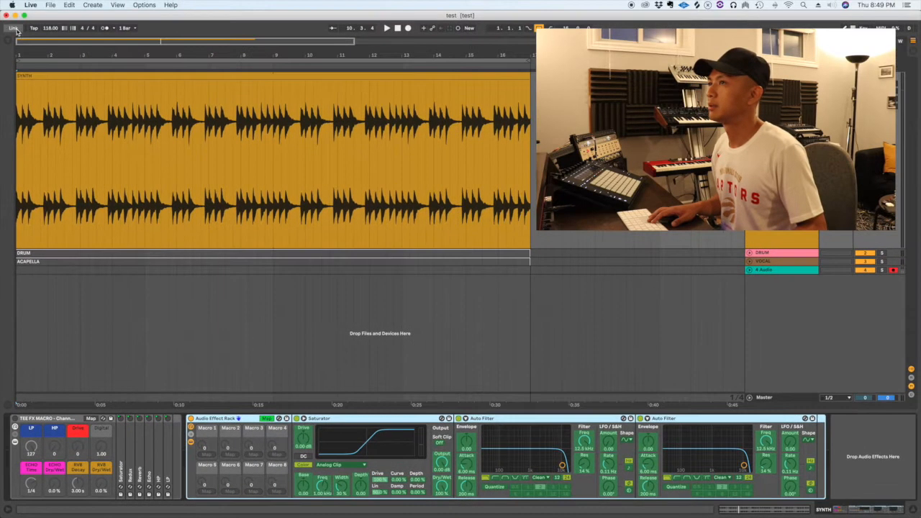
Show the Macro Mappings list, rename Macro 1 to LP, and begin renaming the second Auto Filter
left_click(8, 43)
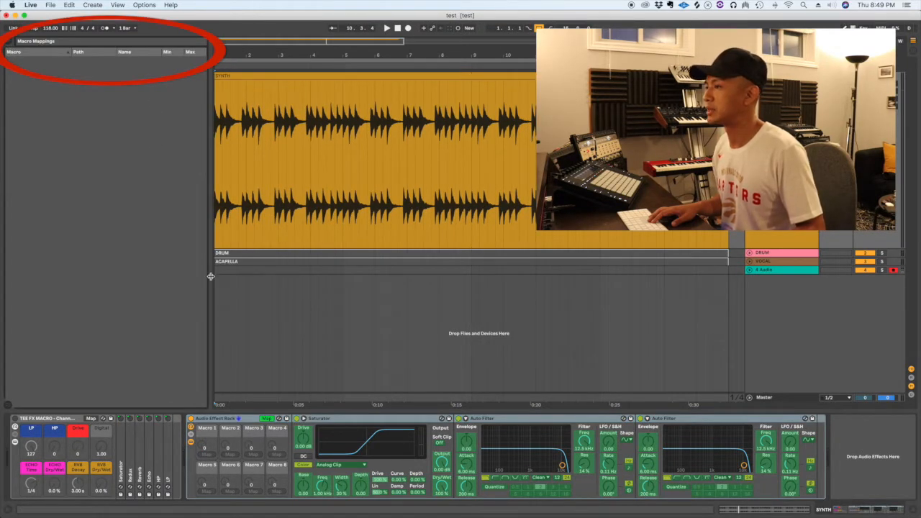
left_click(268, 419)
left_click(268, 419)
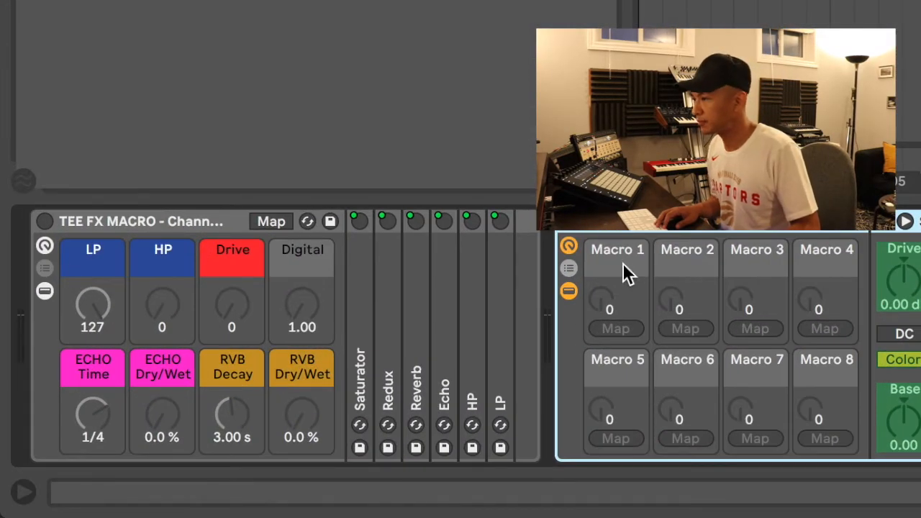
key("super+r")
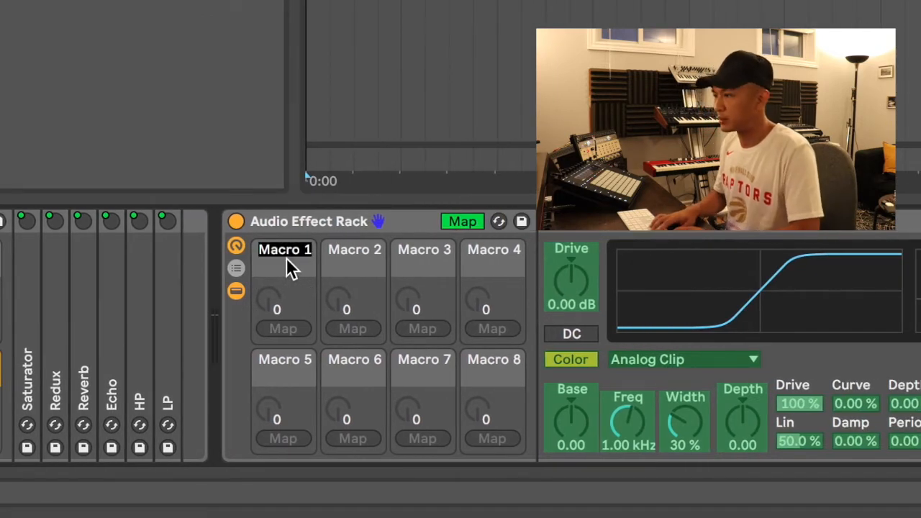
type("LP")
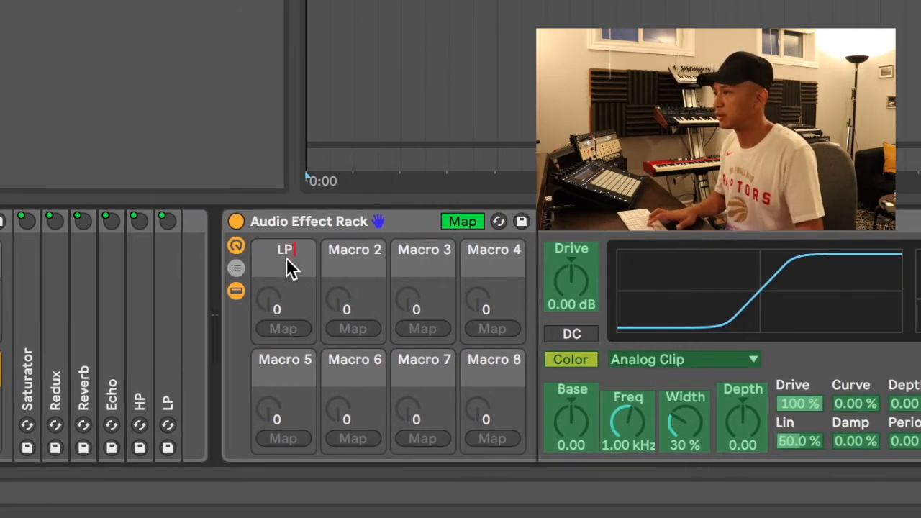
key("Return")
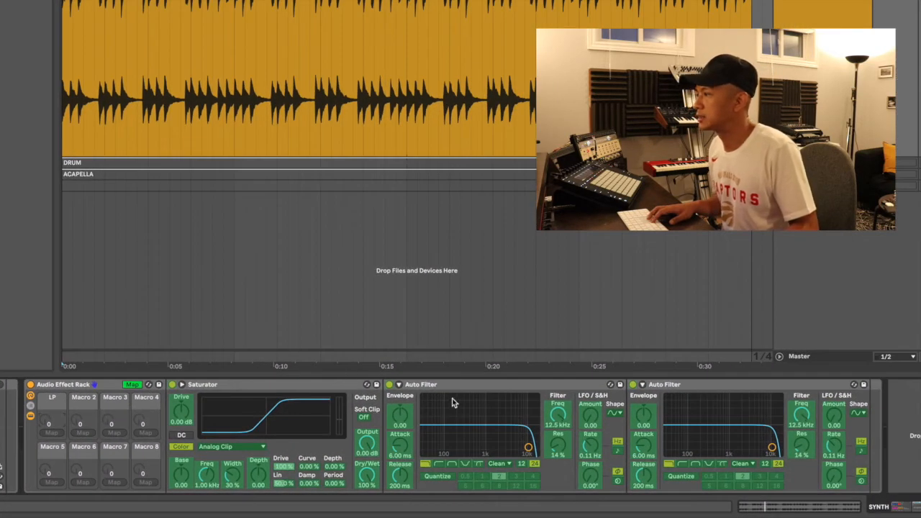
left_click(708, 383)
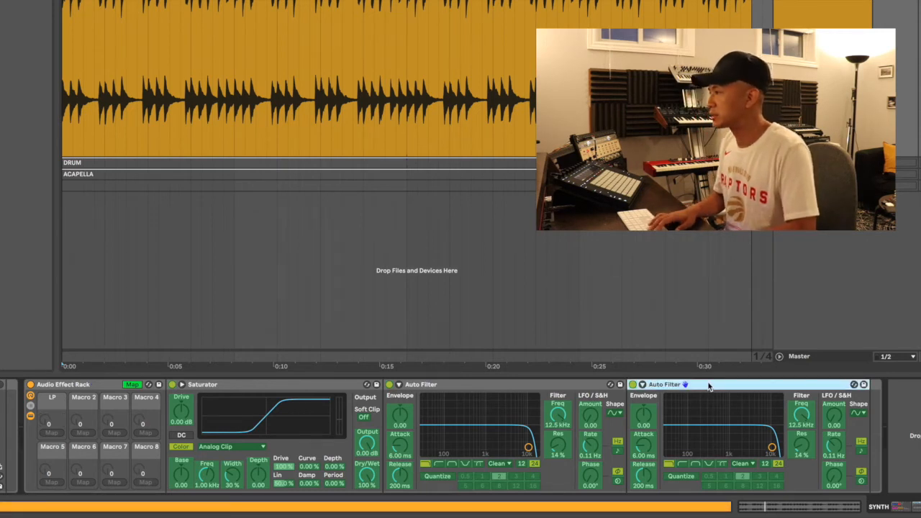
key("ctrl+r")
Name the second Auto Filter LP, then switch off the Saturator and the first Auto Filter
type("LP")
key("Return")
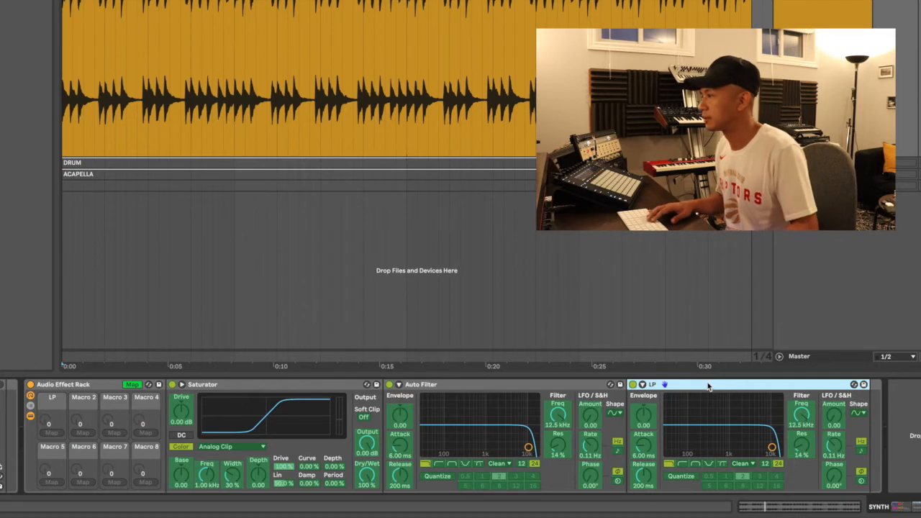
left_click(518, 388)
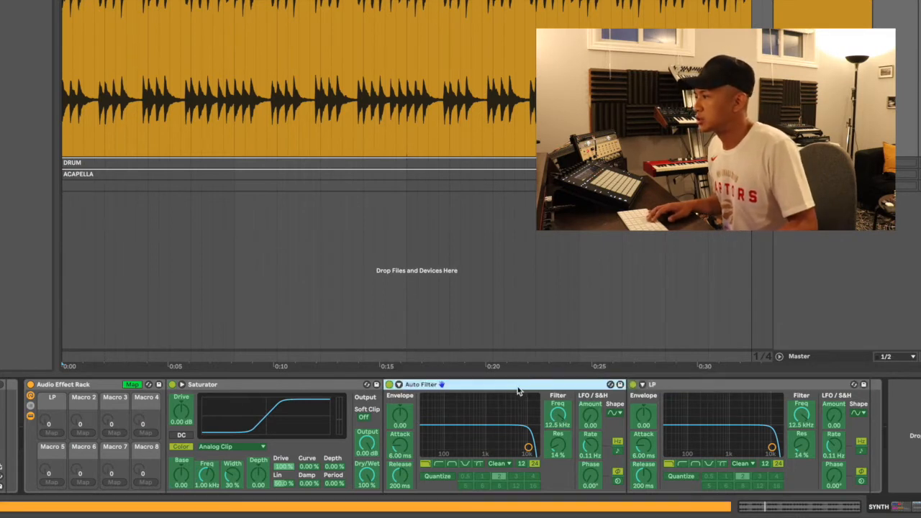
left_click(130, 386)
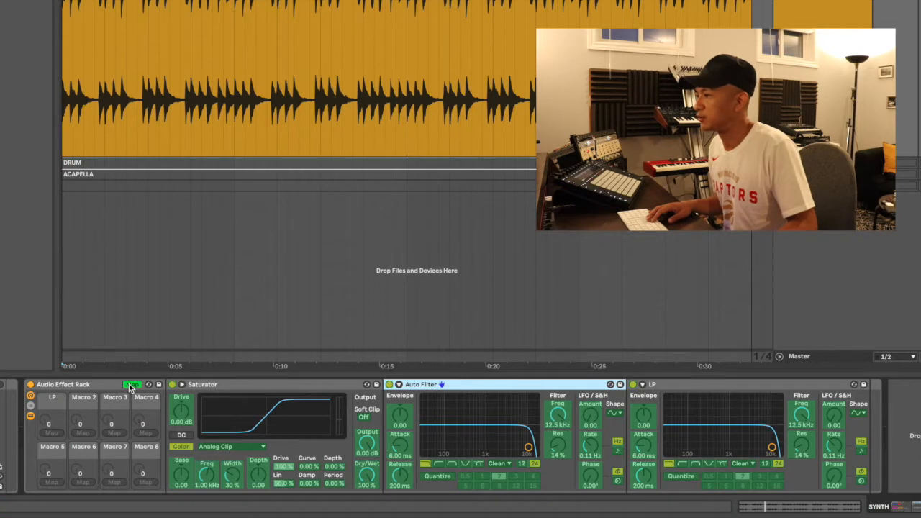
left_click(130, 385)
left_click(172, 384)
left_click(389, 384)
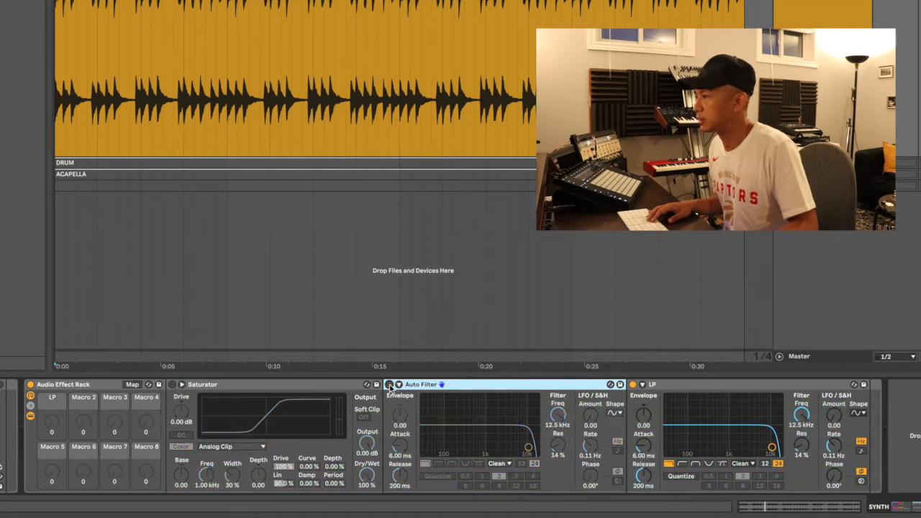
left_click(133, 385)
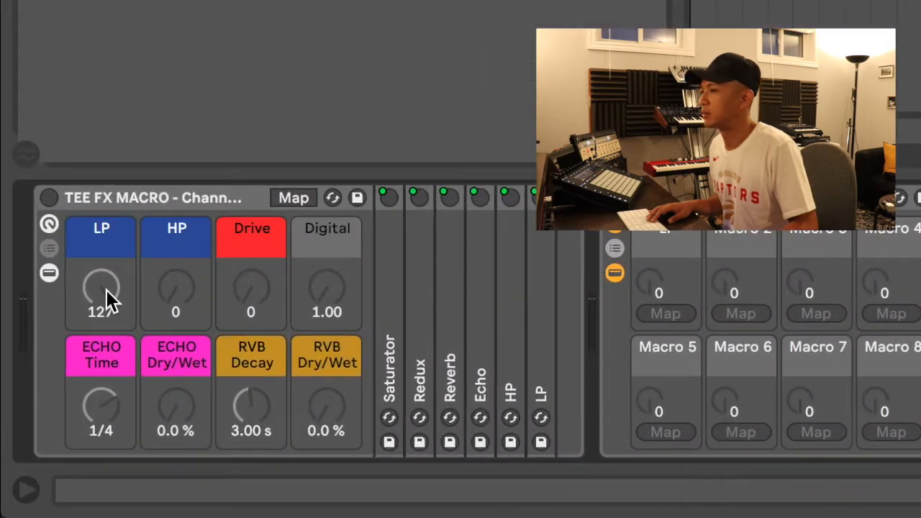
Map Macro 1 (LP) to the LP filter's frequency and sweep it down and back up
mouse_move(106, 290)
left_mouse_down()
mouse_move(107, 343)
mouse_move(106, 291)
left_mouse_up()
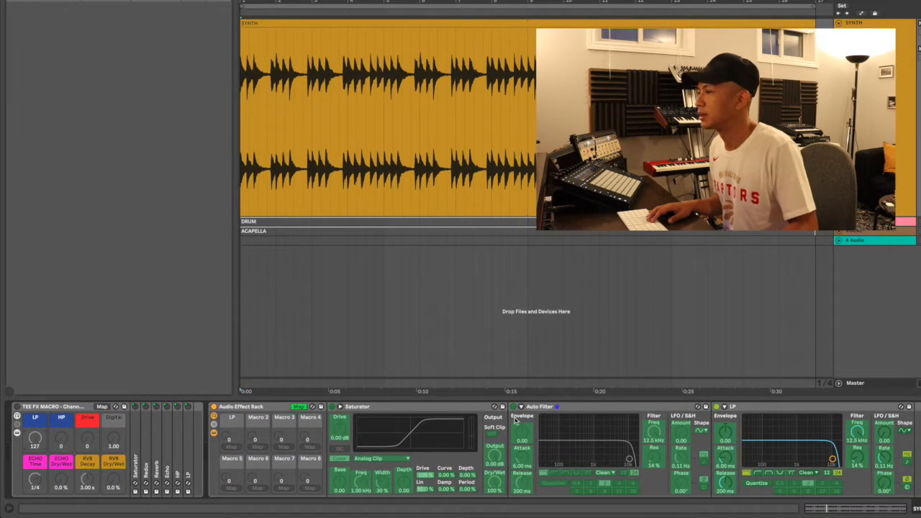
left_click(859, 433)
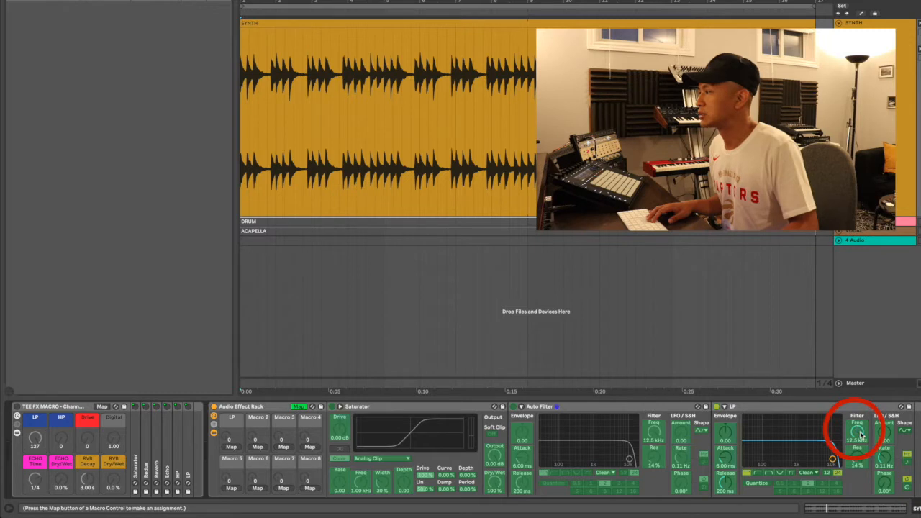
left_click(231, 447)
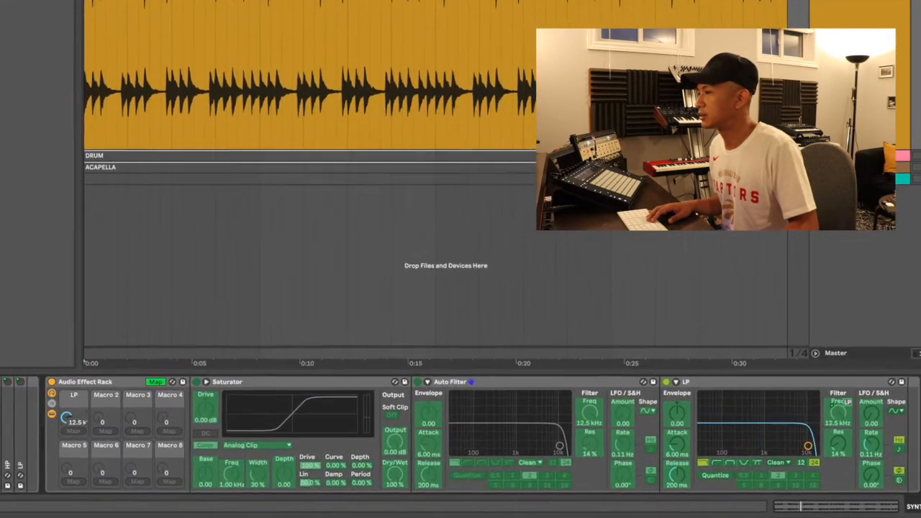
left_click_drag(66, 417, 67, 455)
left_click_drag(31, 415, 31, 385)
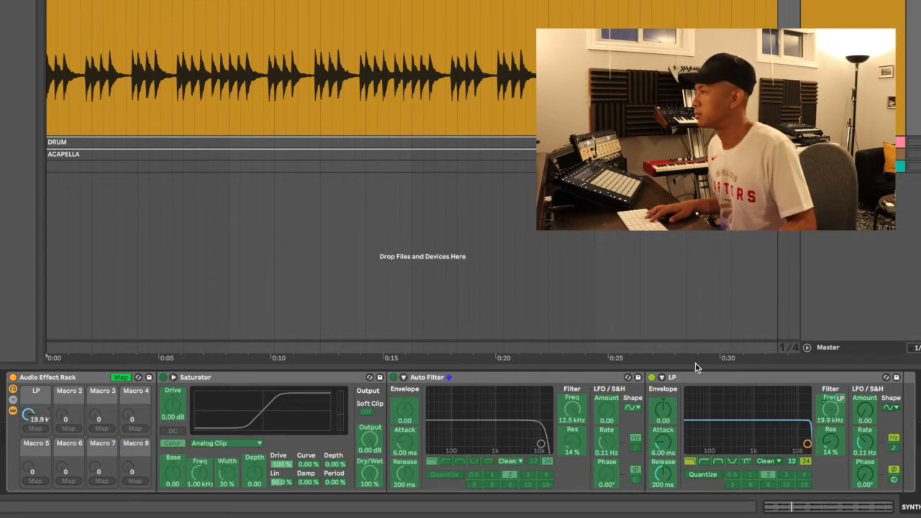
Add the LP filter's resonance to the LP macro and sweep it to hear both mappings
left_click(831, 446)
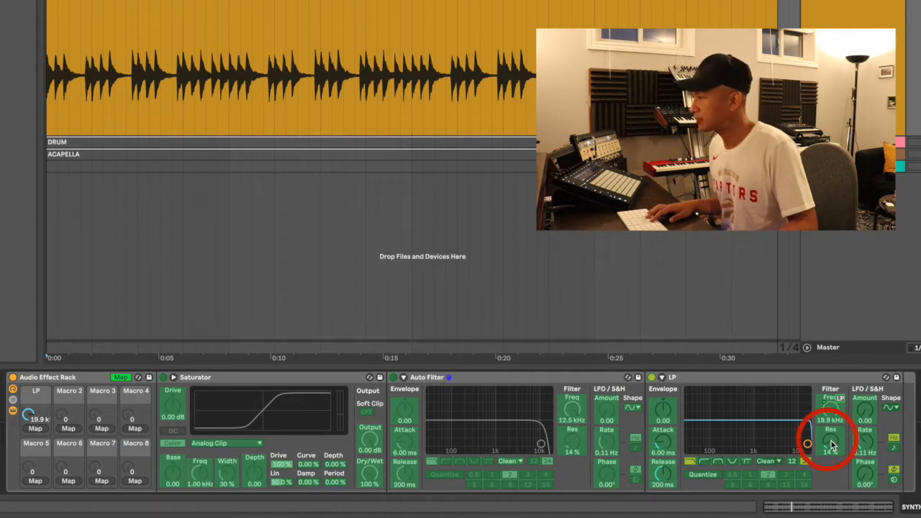
left_click(31, 427)
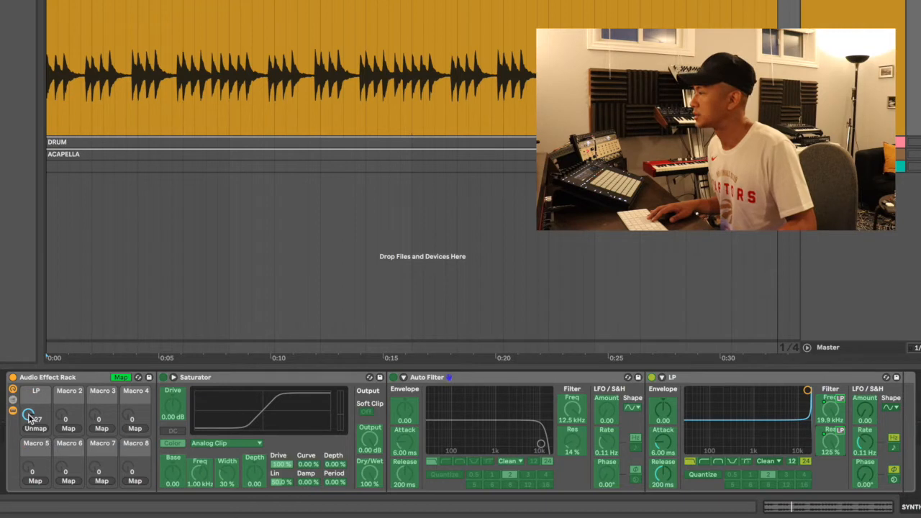
mouse_move(29, 417)
left_mouse_down()
mouse_move(29, 462)
mouse_move(29, 417)
left_mouse_up()
mouse_move(29, 414)
left_mouse_down()
mouse_move(28, 437)
mouse_move(31, 419)
left_mouse_up()
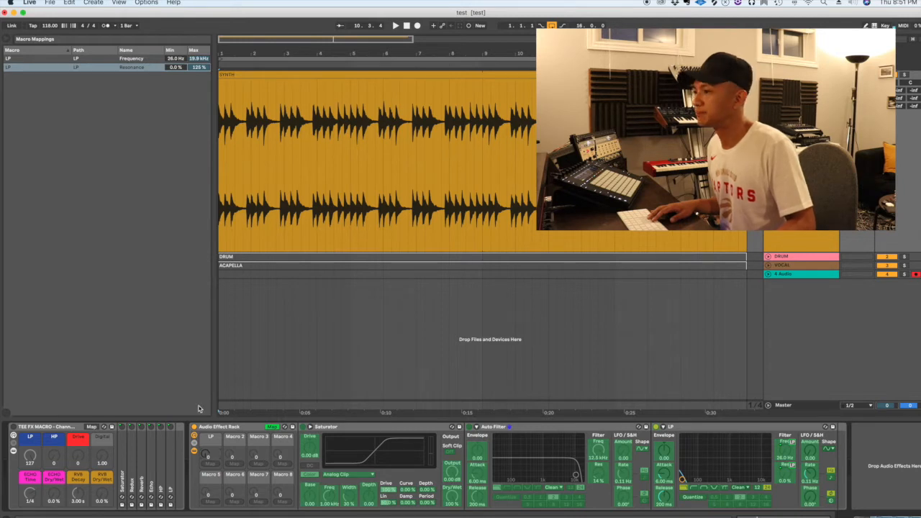
Cap the LP macro's resonance mapping at 50% maximum and test the macro
left_click_drag(201, 448, 198, 372)
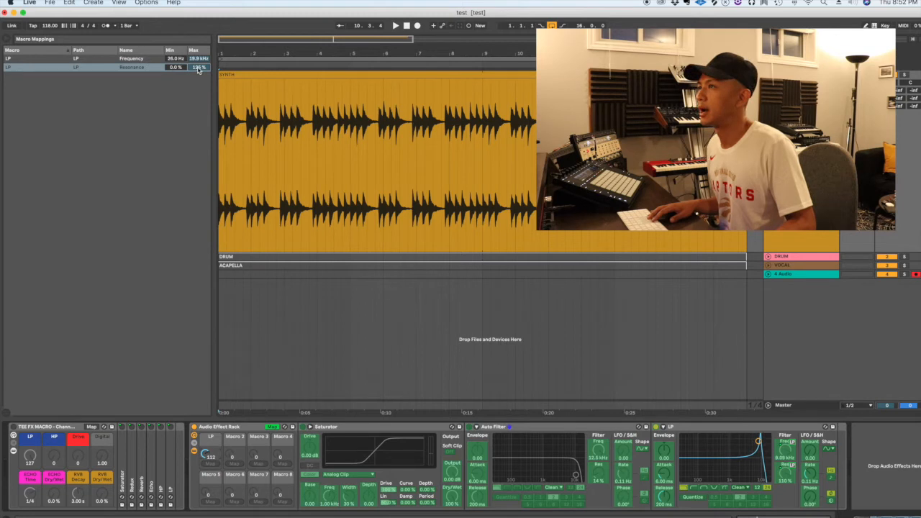
left_click_drag(199, 69, 199, 91)
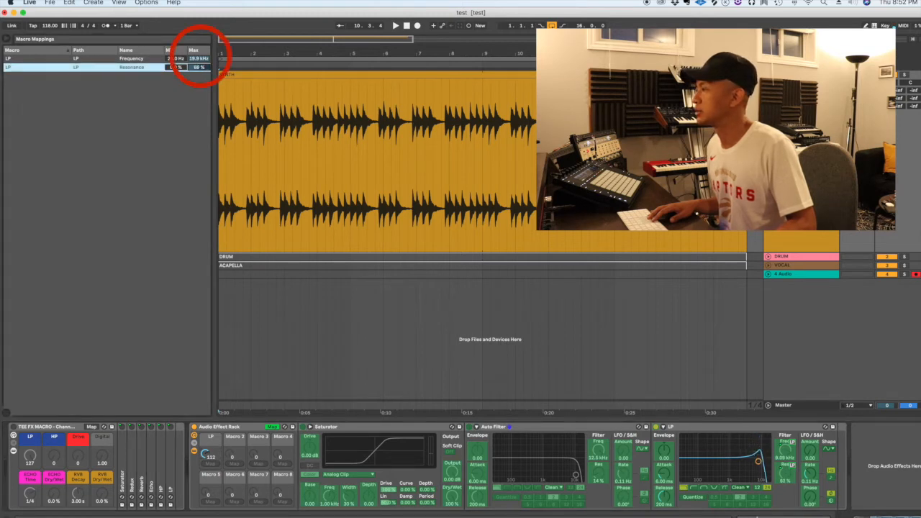
mouse_move(209, 451)
left_mouse_down()
mouse_move(208, 503)
mouse_move(209, 441)
mouse_move(209, 451)
left_mouse_up()
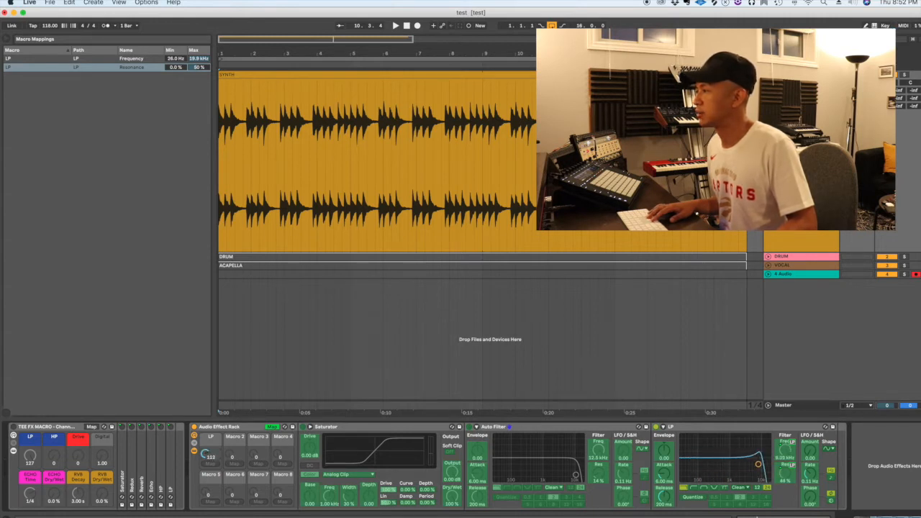
Show the TEE FX MACRO rack's LP filter and sweep its LP macro for comparison
left_click(170, 470)
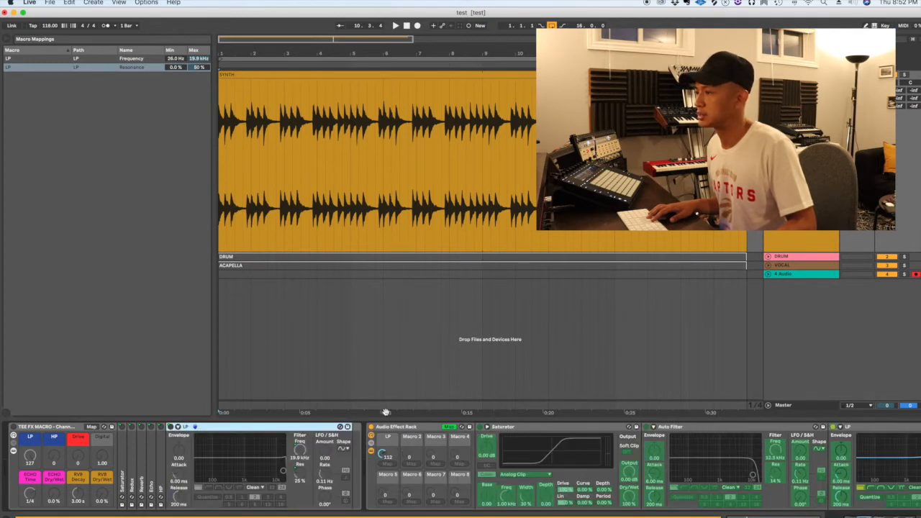
mouse_move(30, 456)
left_mouse_down()
mouse_move(29, 516)
mouse_move(29, 456)
left_mouse_up()
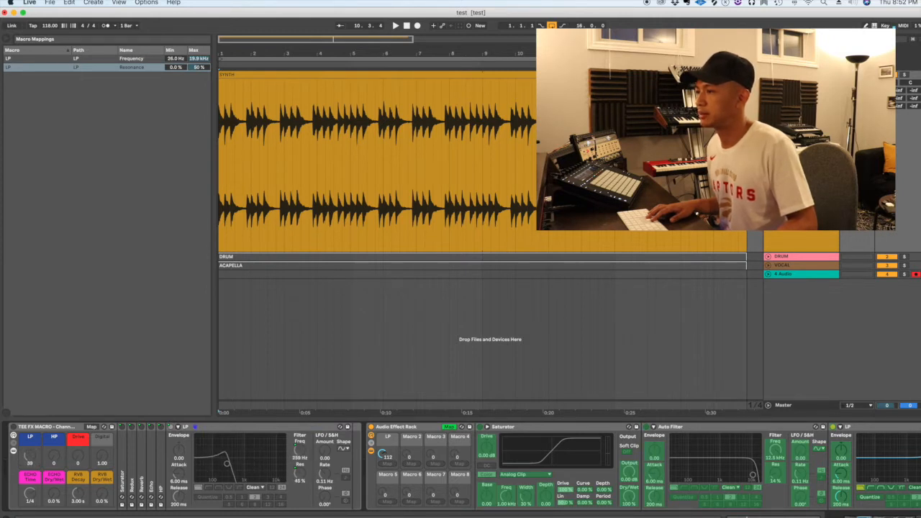
mouse_move(29, 456)
left_mouse_down()
mouse_move(29, 517)
mouse_move(28, 460)
left_mouse_up()
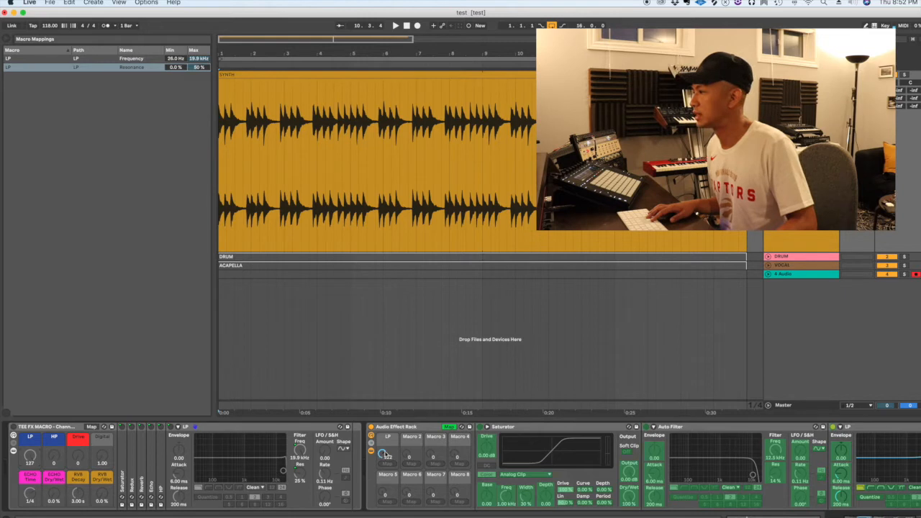
Collapse the Saturator and first Auto Filter, then sweep both racks' LP macros to compare them
double_click(546, 427)
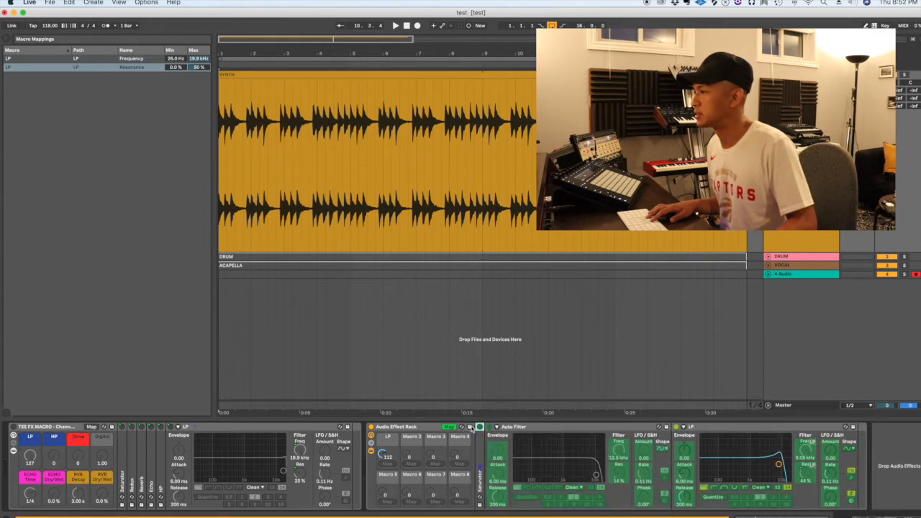
double_click(548, 428)
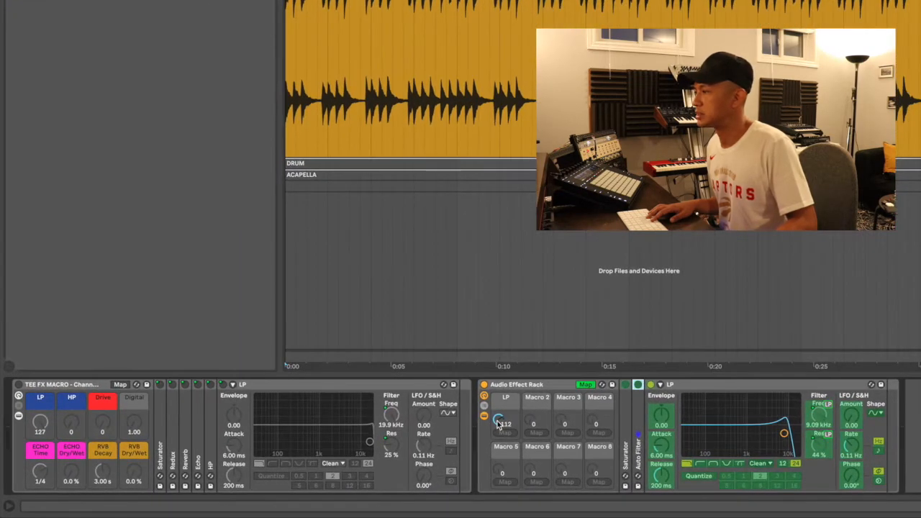
left_click_drag(498, 423, 500, 423)
mouse_move(34, 422)
left_mouse_down()
mouse_move(34, 510)
mouse_move(34, 414)
left_mouse_up()
mouse_move(499, 420)
left_mouse_down()
mouse_move(499, 487)
mouse_move(499, 430)
left_mouse_up()
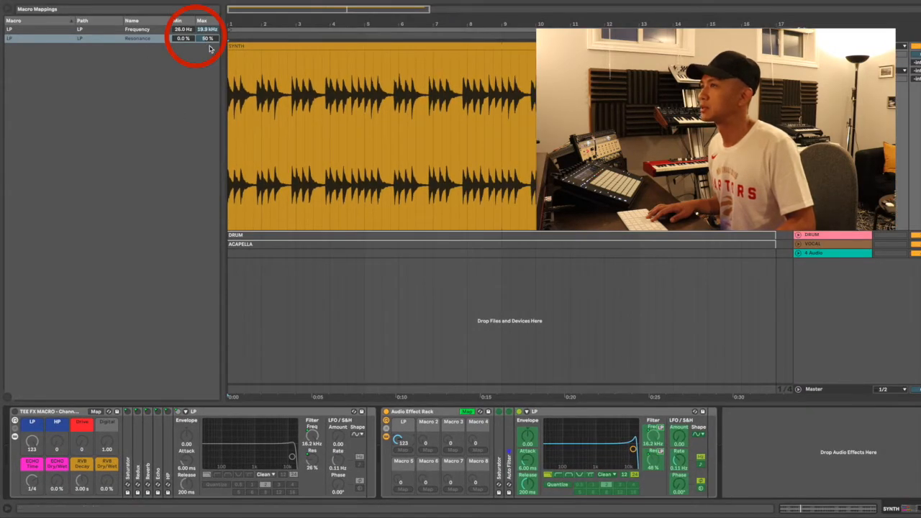
Raise the LP resonance mapping minimum to 56 % and lower its maximum, comparing with TEE FX MACRO
mouse_move(207, 38)
left_mouse_down()
mouse_move(207, 65)
mouse_move(207, 39)
left_mouse_up()
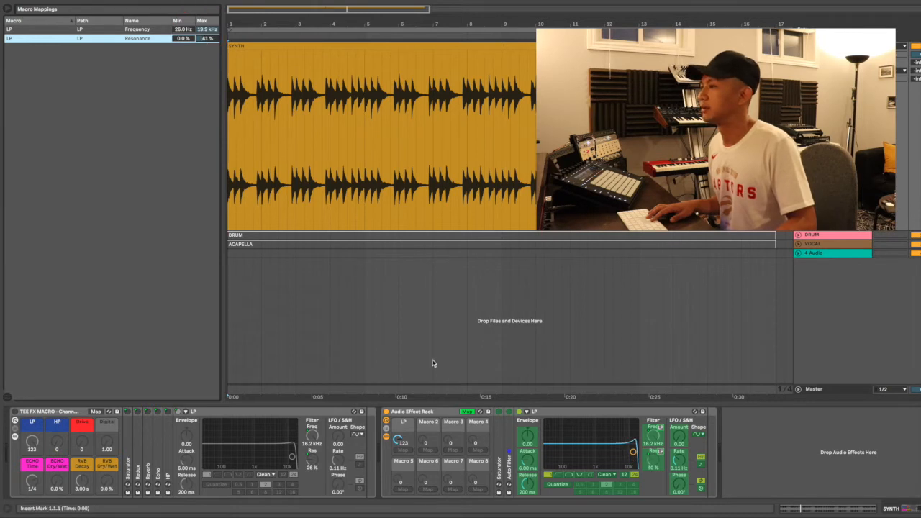
left_click_drag(398, 442, 398, 499)
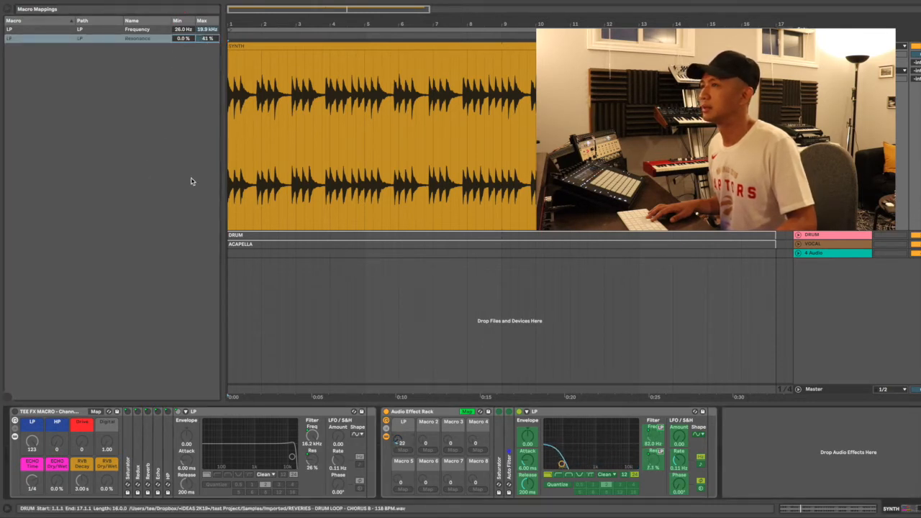
left_click(183, 38)
left_click_drag(183, 39, 183, 12)
left_click(32, 444)
mouse_move(33, 444)
left_mouse_down()
mouse_move(32, 512)
mouse_move(33, 434)
mouse_move(31, 447)
left_mouse_up()
Lower the LP resonance maximum further to 28 % and sweep both racks' LP macros to compare
left_click_drag(414, 446, 414, 380)
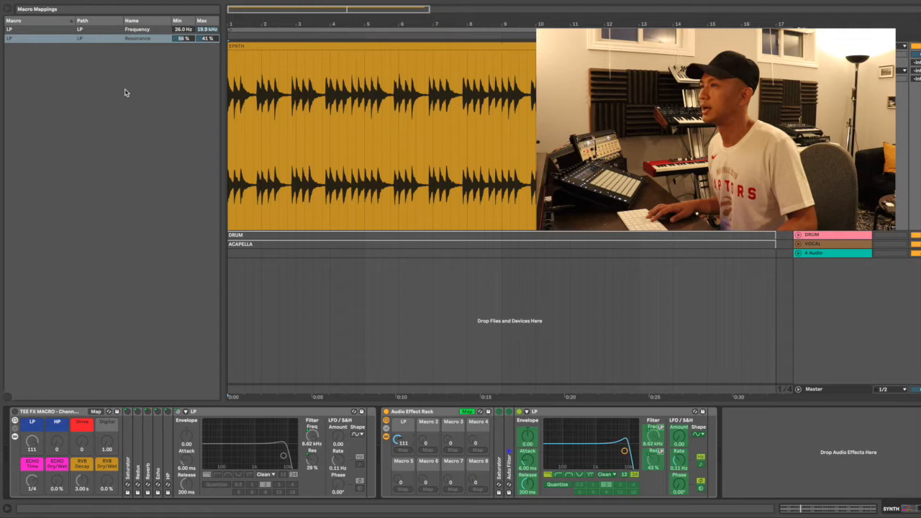
left_click_drag(207, 38, 207, 51)
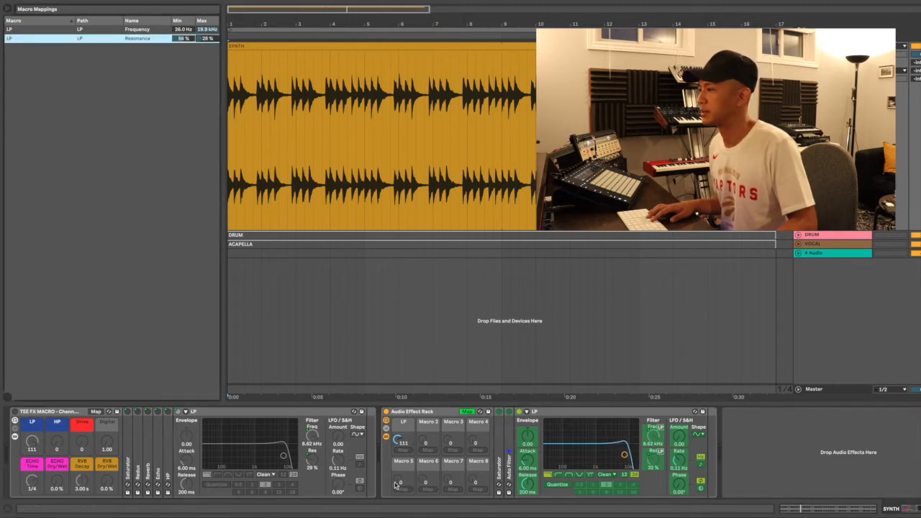
left_click_drag(397, 440, 396, 375)
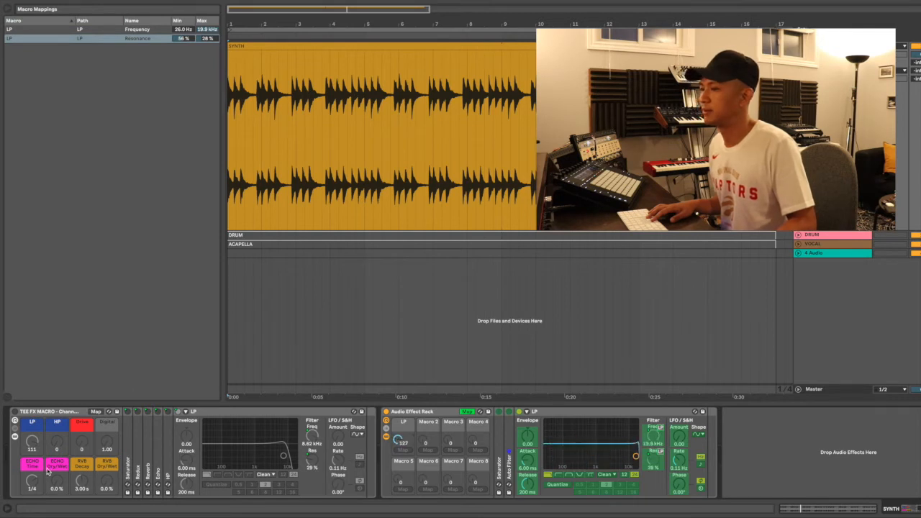
mouse_move(32, 441)
left_mouse_down()
mouse_move(32, 502)
mouse_move(31, 429)
left_mouse_up()
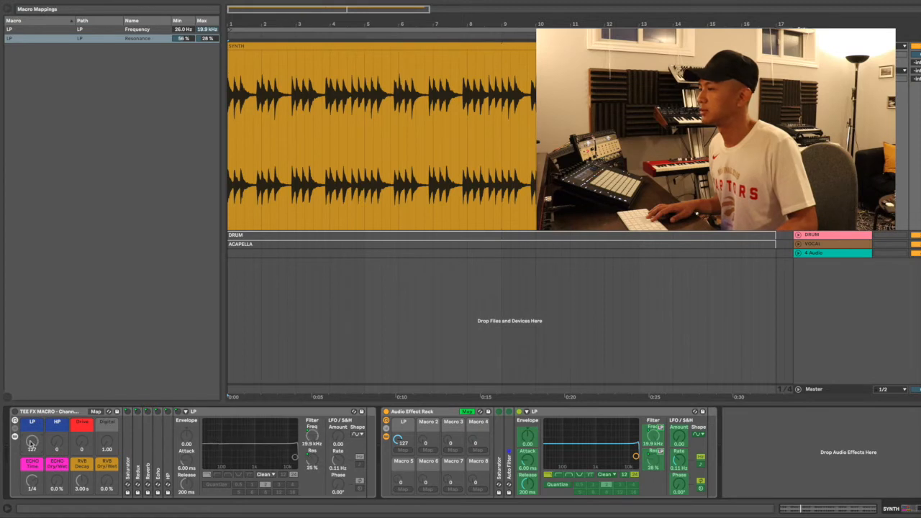
mouse_move(398, 440)
left_mouse_down()
mouse_move(398, 495)
mouse_move(398, 437)
left_mouse_up()
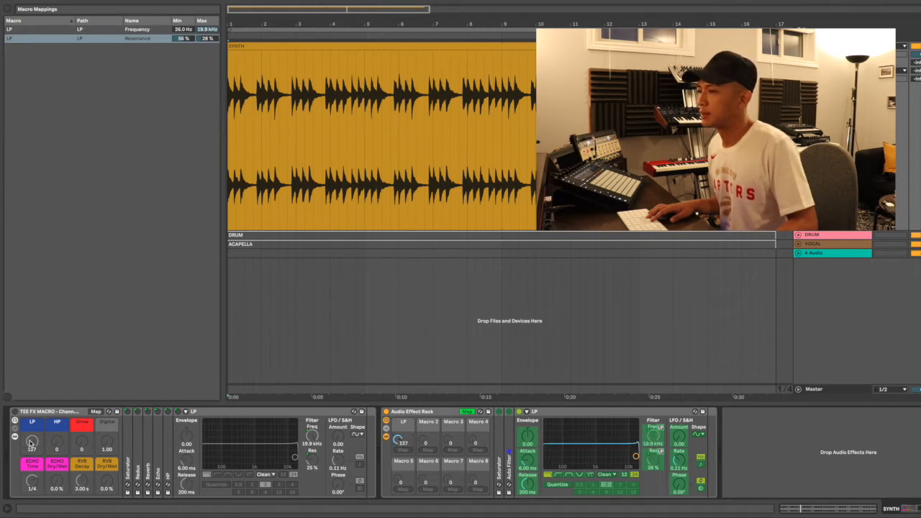
left_click(14, 414)
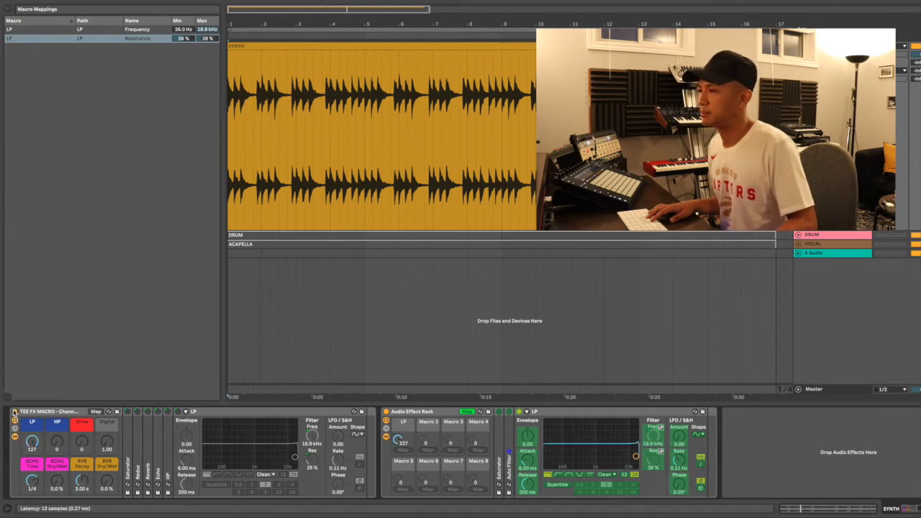
mouse_move(32, 441)
left_mouse_down()
mouse_move(31, 472)
mouse_move(31, 439)
left_mouse_up()
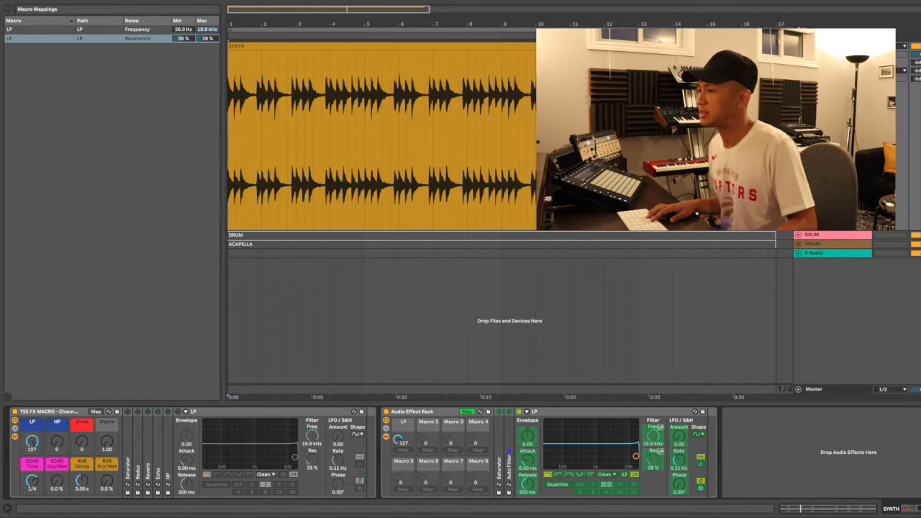
mouse_move(32, 441)
left_mouse_down()
mouse_move(32, 468)
mouse_move(32, 442)
left_mouse_up()
mouse_move(400, 442)
left_mouse_down()
mouse_move(400, 460)
mouse_move(400, 443)
left_mouse_up()
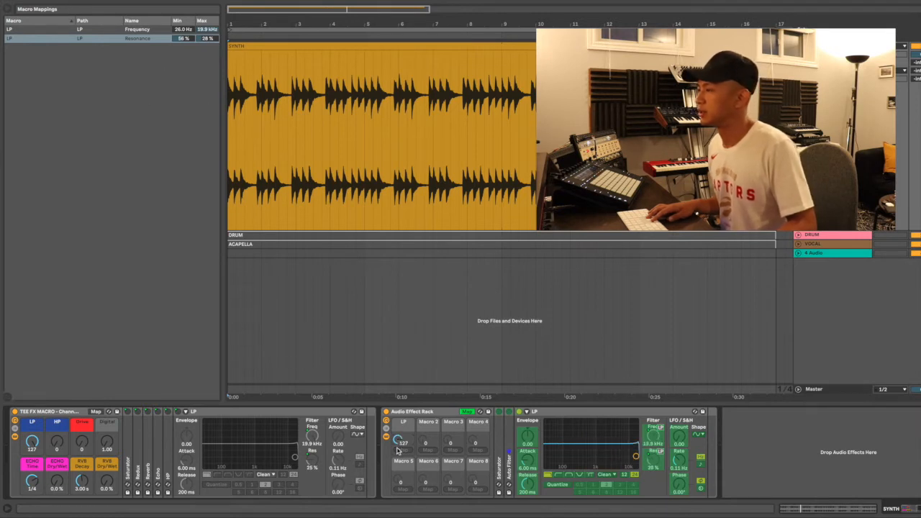
Map the LP filter's Device On switch to the LP macro and test it
left_click(519, 412)
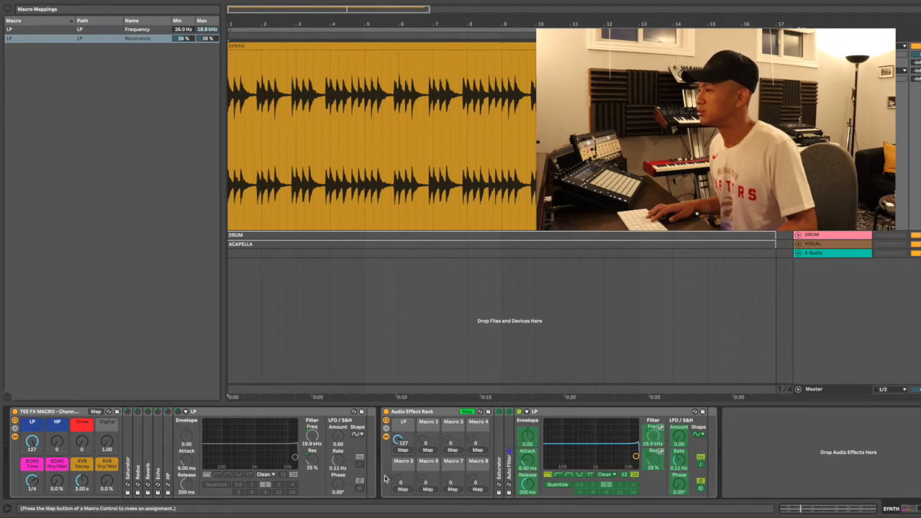
left_click(402, 451)
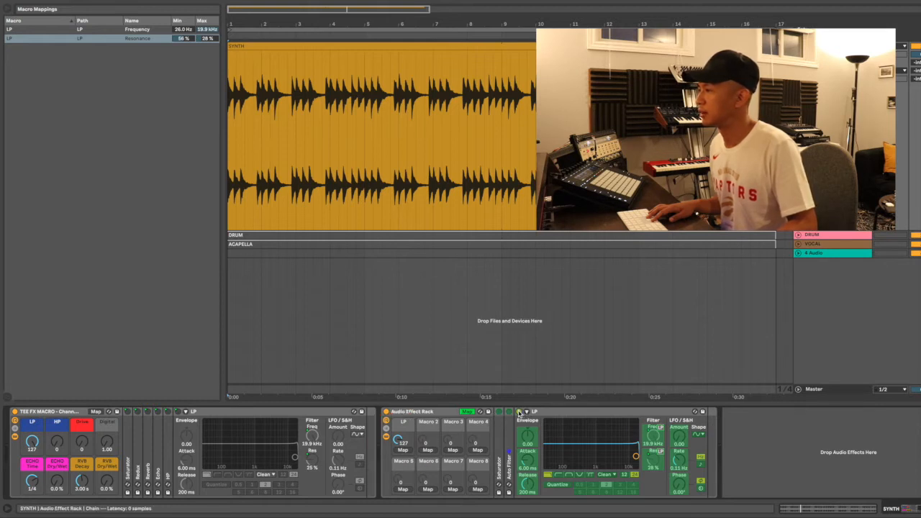
left_click(404, 451)
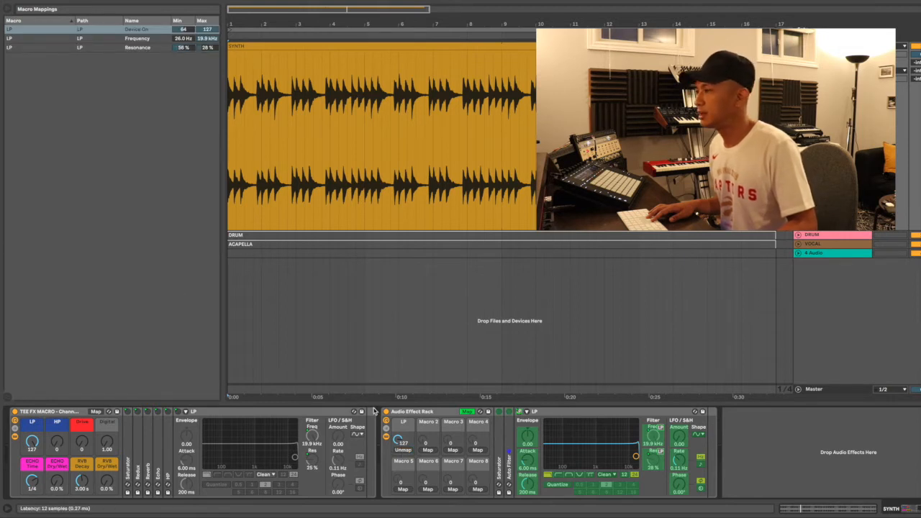
mouse_move(397, 437)
left_mouse_down()
mouse_move(397, 445)
mouse_move(398, 424)
left_mouse_up()
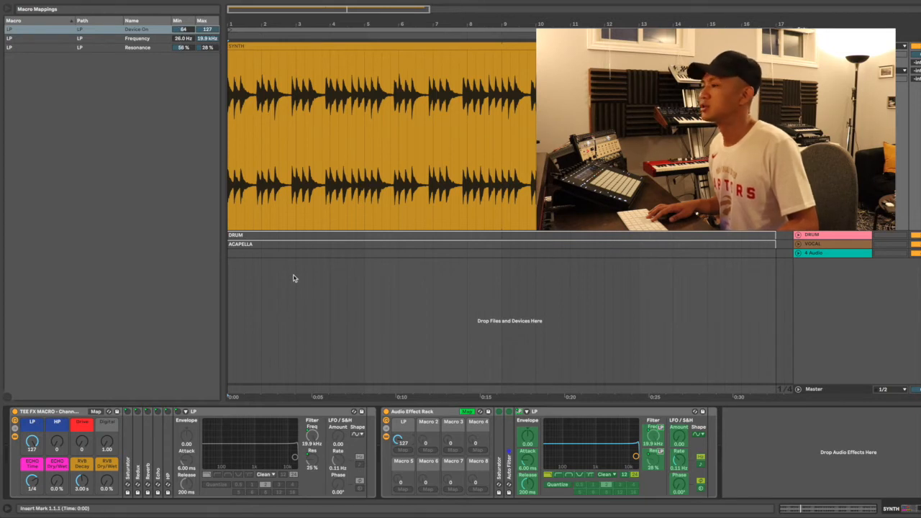
mouse_move(398, 438)
left_mouse_down()
mouse_move(398, 483)
mouse_move(398, 437)
left_mouse_up()
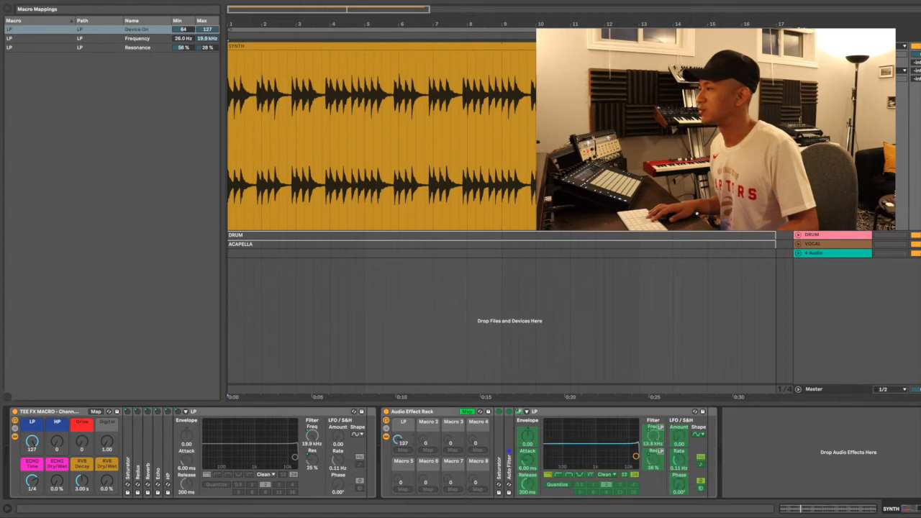
Sweep the TEE FX MACRO LP macro down to watch its filter switch on
mouse_move(32, 442)
left_mouse_down()
mouse_move(31, 469)
mouse_move(31, 441)
left_mouse_up()
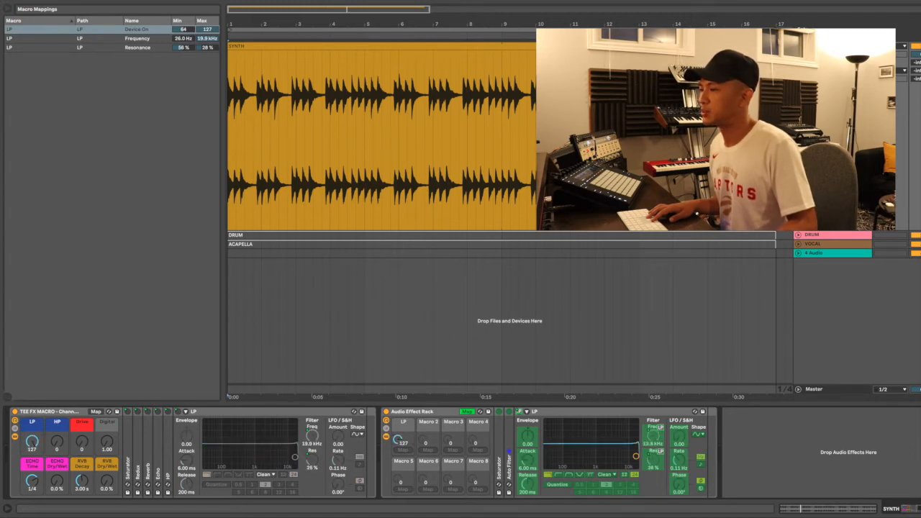
left_click_drag(31, 442, 32, 441)
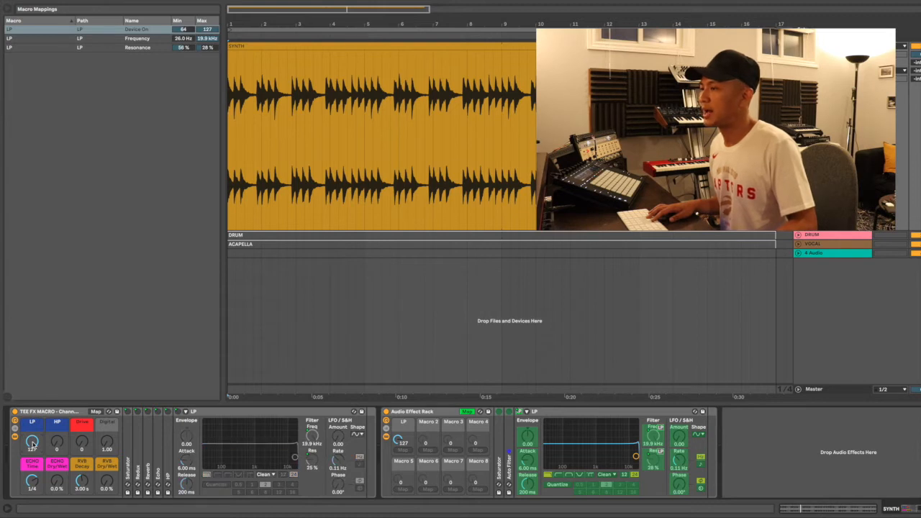
left_click_drag(32, 442, 31, 443)
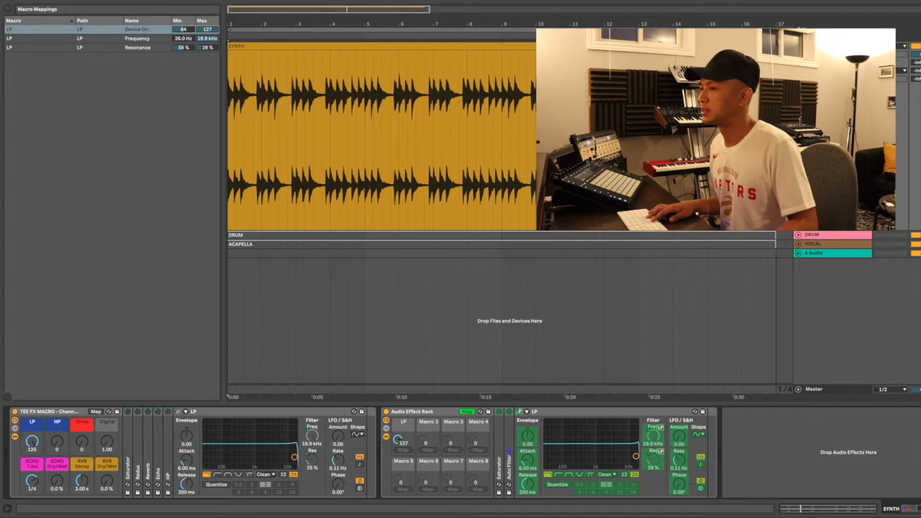
mouse_move(31, 442)
left_mouse_down()
mouse_move(32, 515)
mouse_move(32, 444)
left_mouse_up()
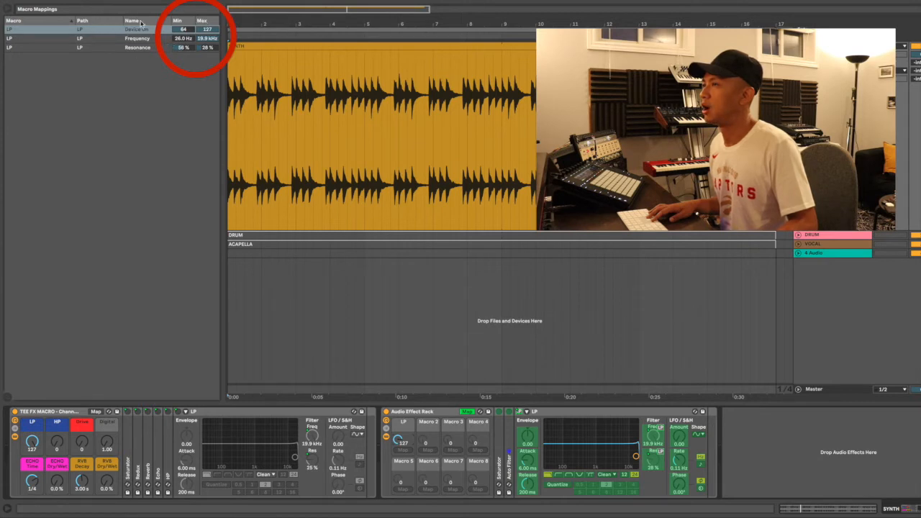
Set the LP Device On mapping to 0–126 and lower the LP macro to test the low-pass sweep
left_click(206, 29)
key("Down")
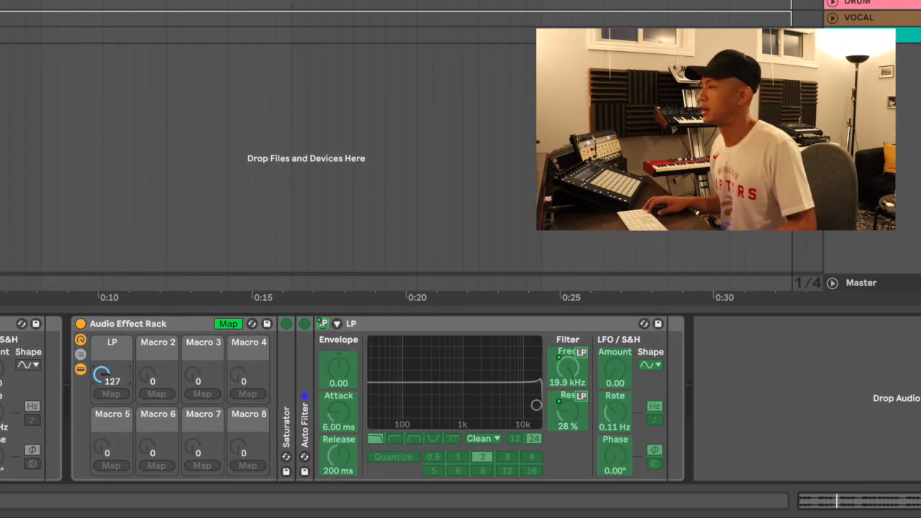
mouse_move(102, 375)
left_mouse_down()
mouse_move(101, 450)
mouse_move(102, 378)
left_mouse_up()
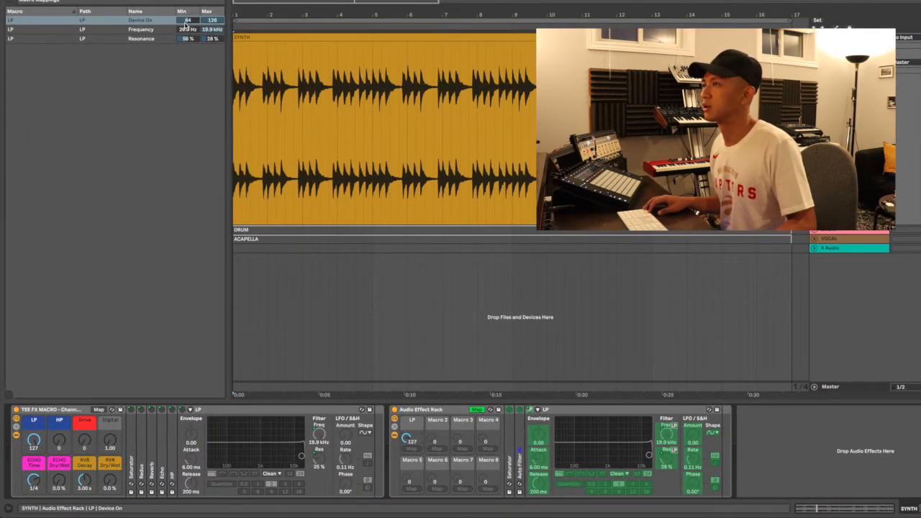
mouse_move(407, 439)
left_mouse_down()
mouse_move(406, 510)
mouse_move(406, 438)
left_mouse_up()
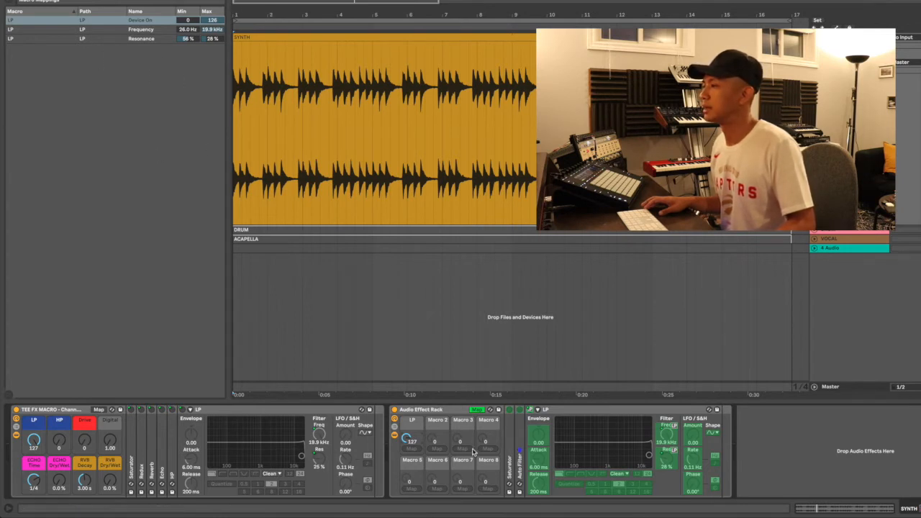
mouse_move(407, 441)
left_mouse_down()
mouse_move(407, 457)
mouse_move(408, 441)
left_mouse_up()
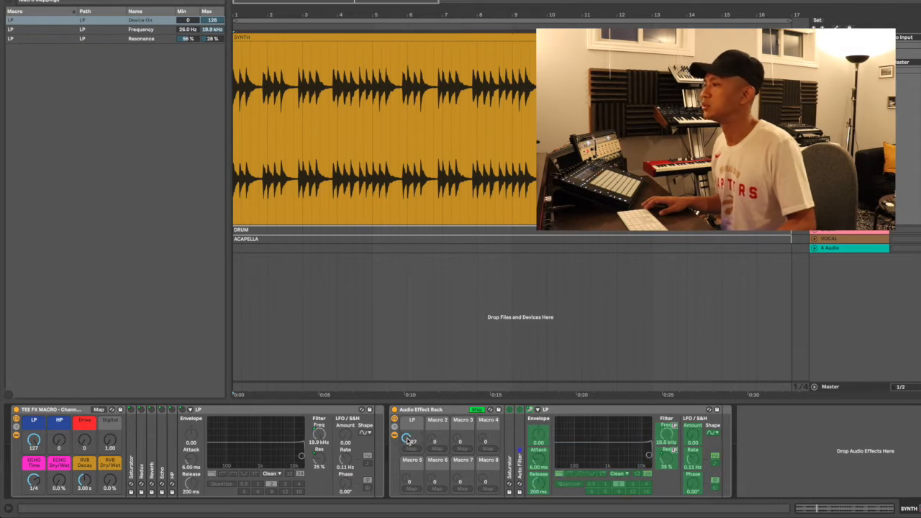
Collapse the LP filter device and expand the second Auto Filter
double_click(621, 412)
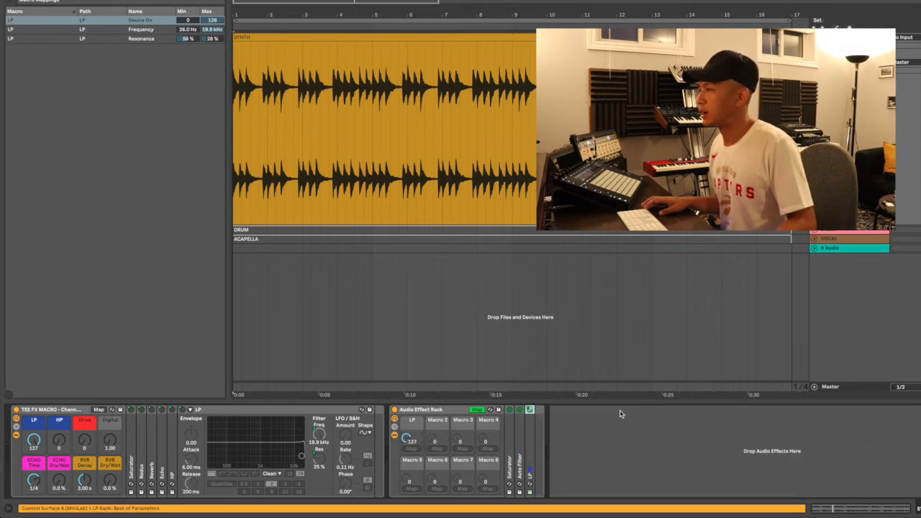
left_click_drag(408, 440, 407, 461)
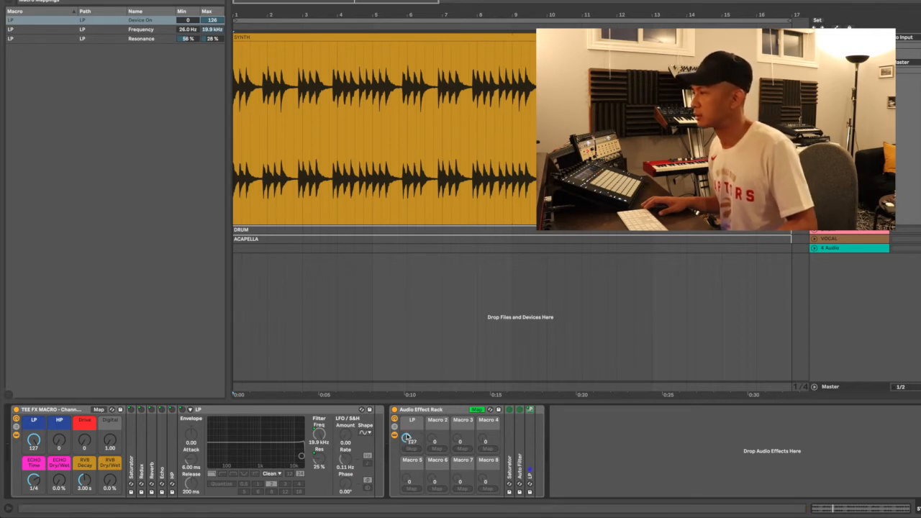
double_click(530, 437)
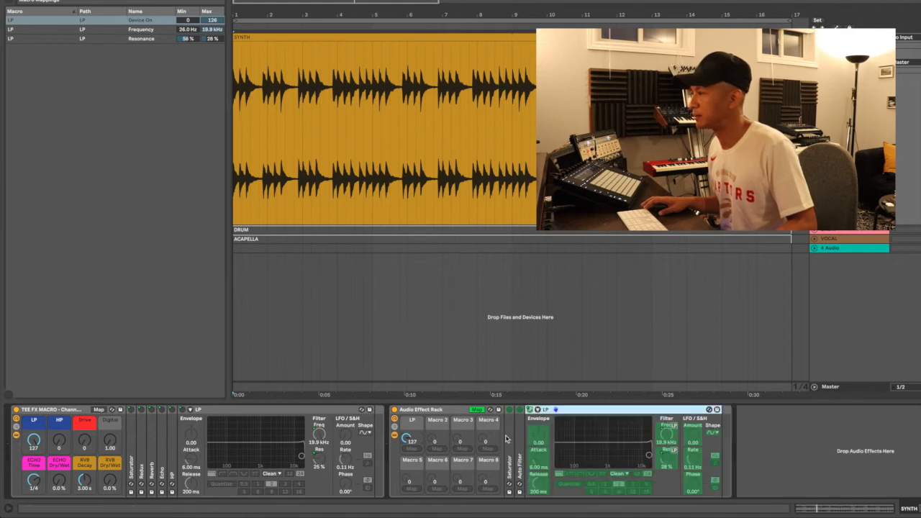
double_click(581, 415)
double_click(524, 451)
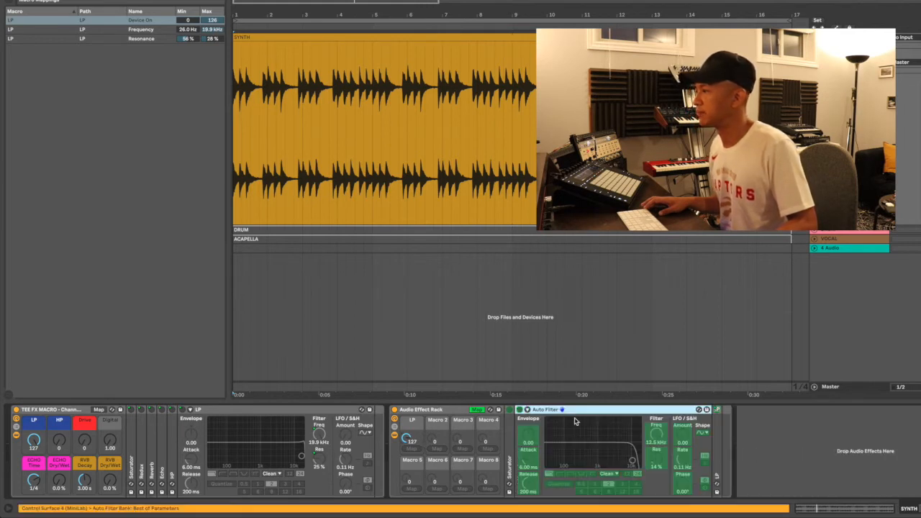
Rename the second Auto Filter to 'HP'
key("ctrl+r")
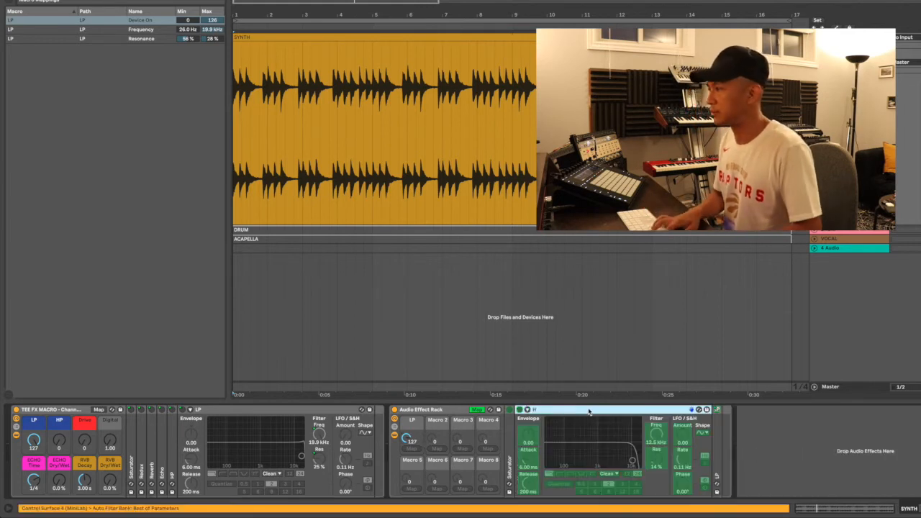
type("HP")
key("BackSpace")
key("BackSpace")
type("P")
key("Return")
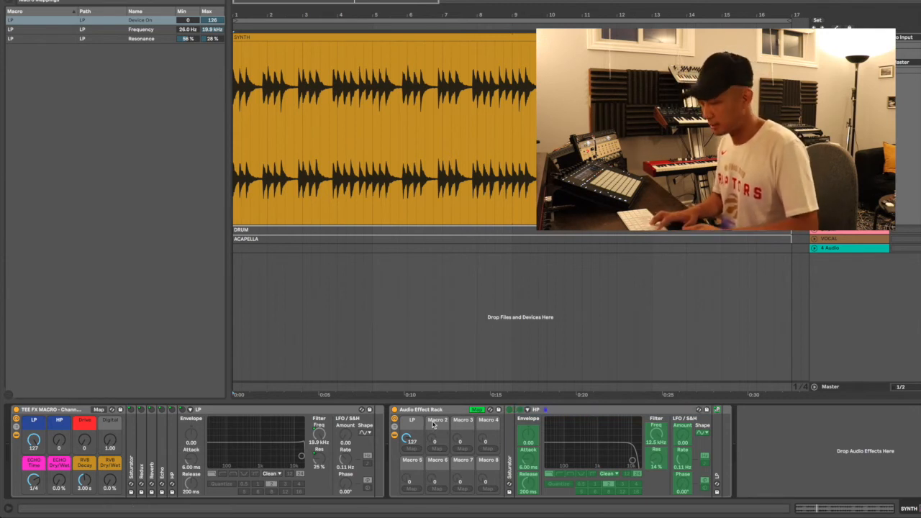
Rename the rack's second macro to 'HP'
left_click(433, 425)
key("super+r")
type("HP")
key("Return")
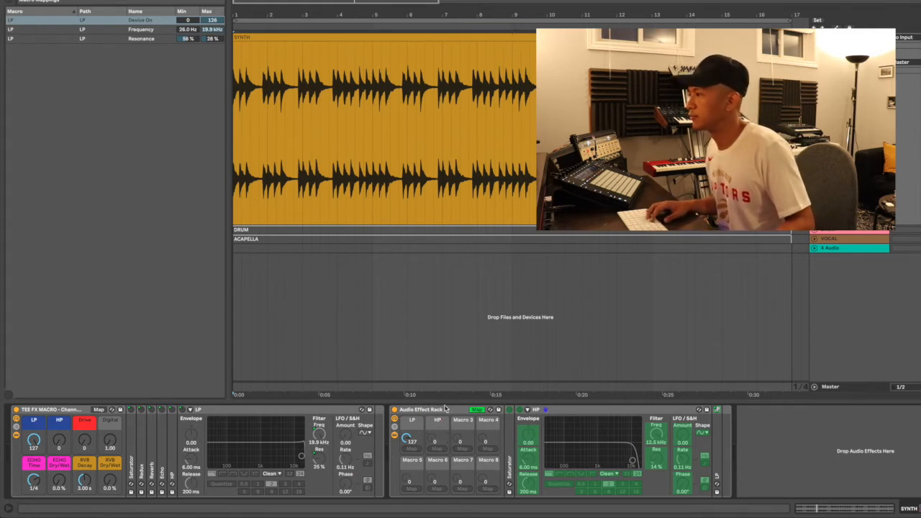
left_click(579, 423)
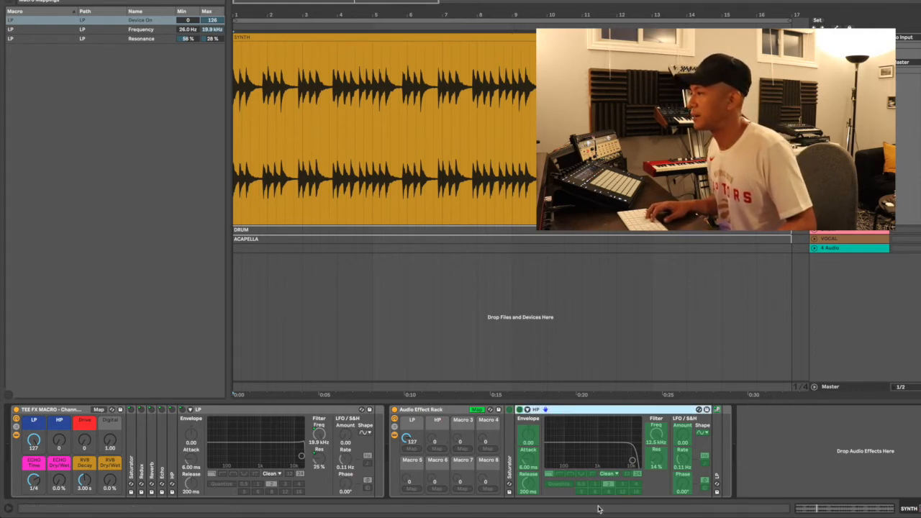
Set the HP Auto Filter to the high-pass type, with Map mode off and then back on
left_click(477, 410)
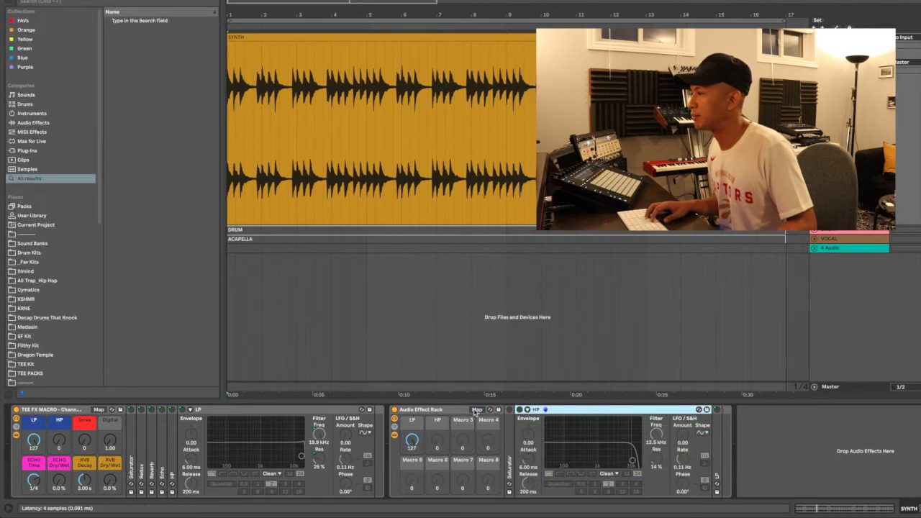
left_click(560, 474)
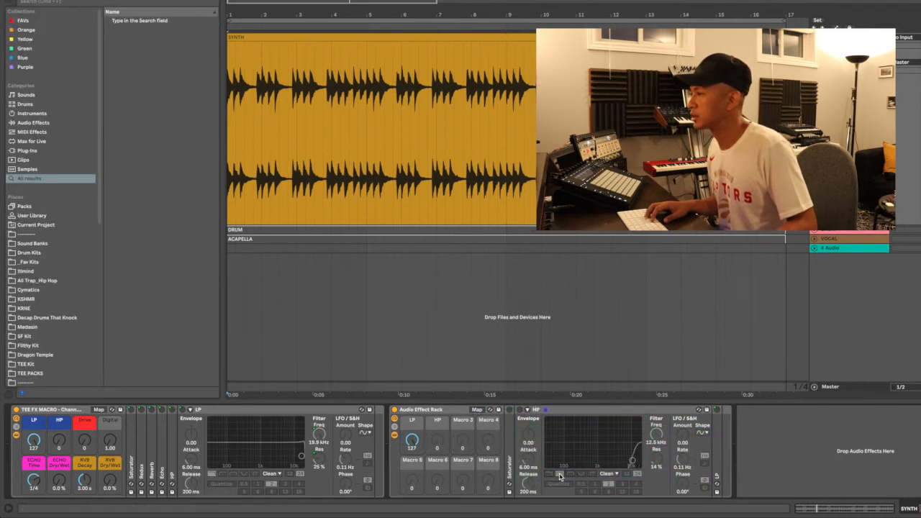
left_click(559, 475)
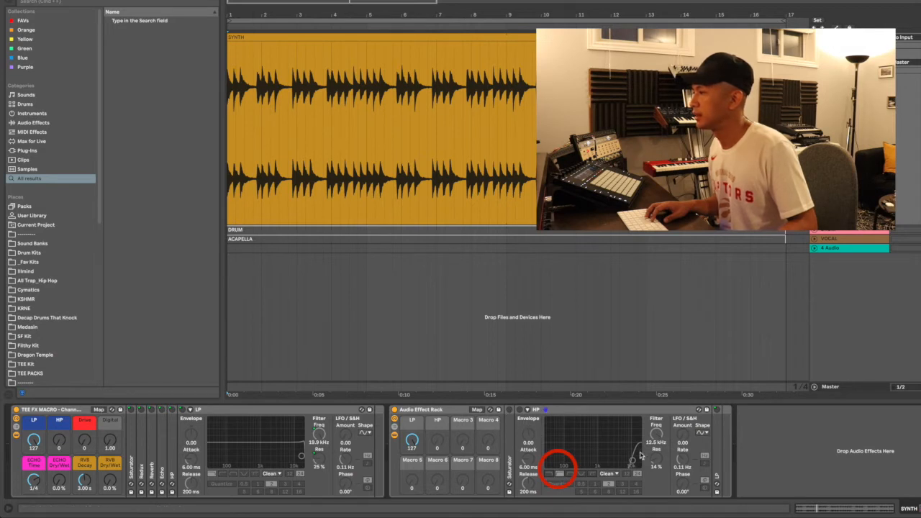
left_click(477, 410)
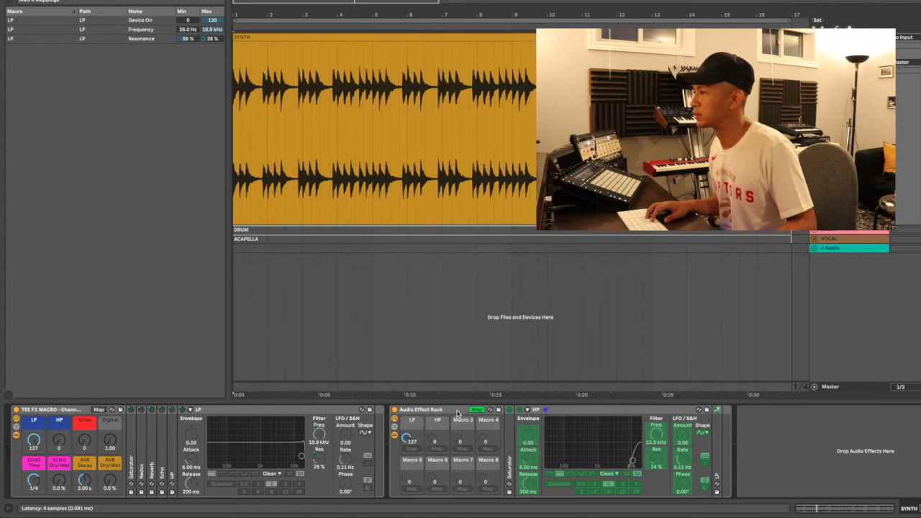
left_click(460, 413)
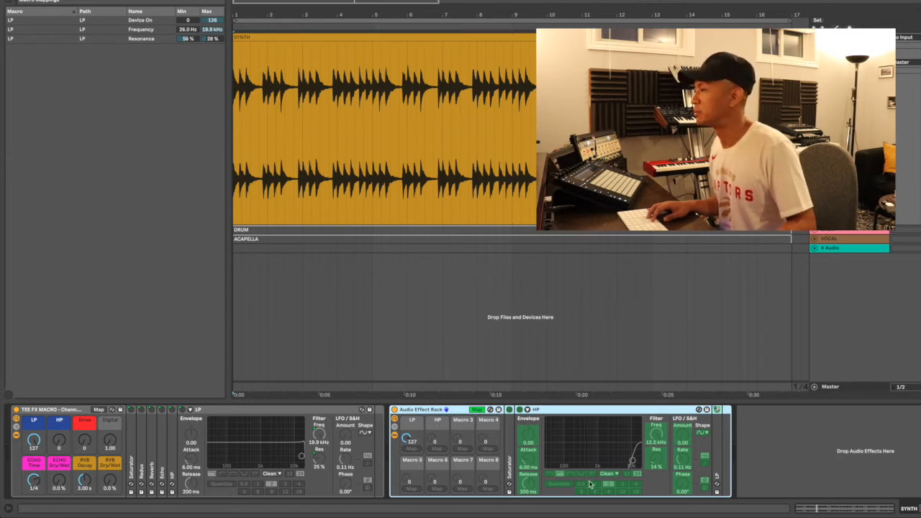
Map the HP filter's frequency, resonance and Device On to the HP macro, then sweep it
left_click(656, 434)
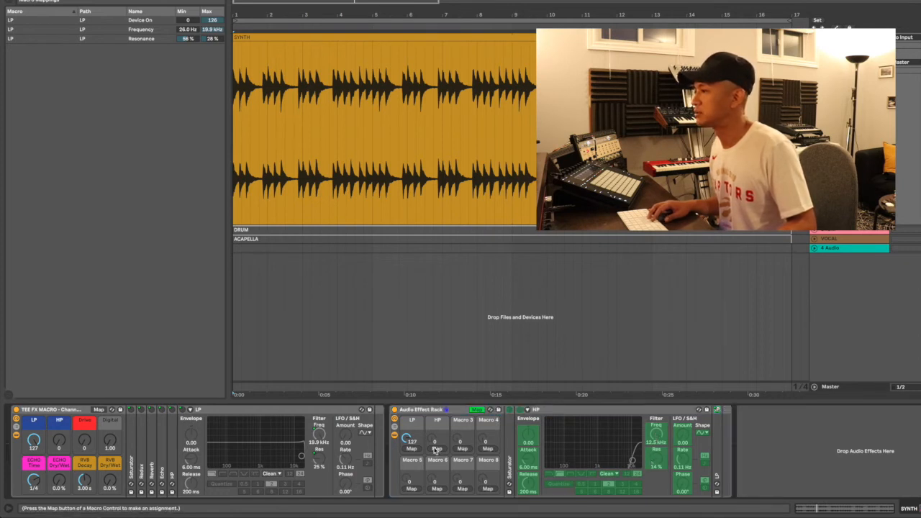
left_click(435, 448)
left_click(657, 461)
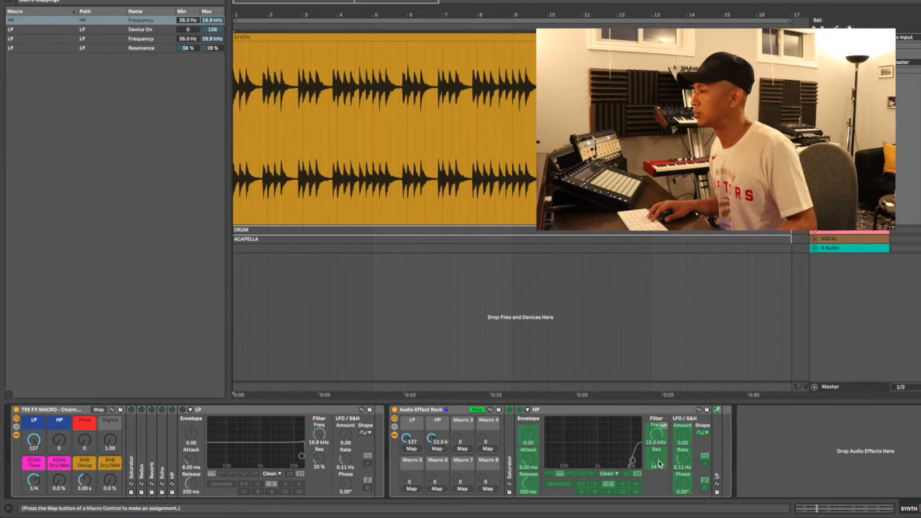
left_click(435, 449)
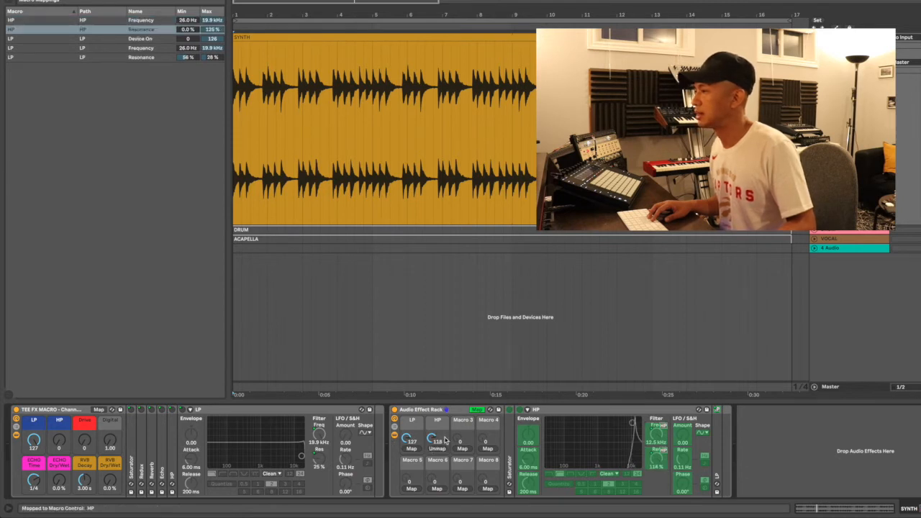
left_click(521, 411)
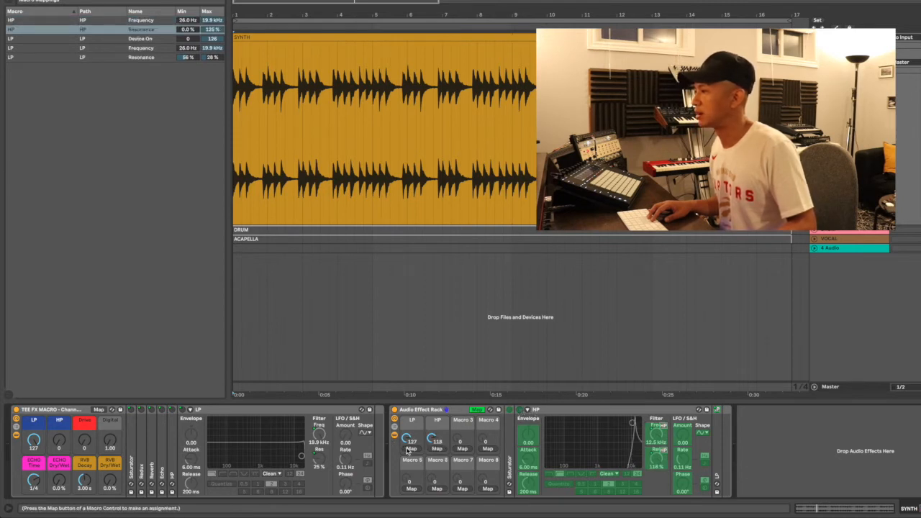
left_click(435, 449)
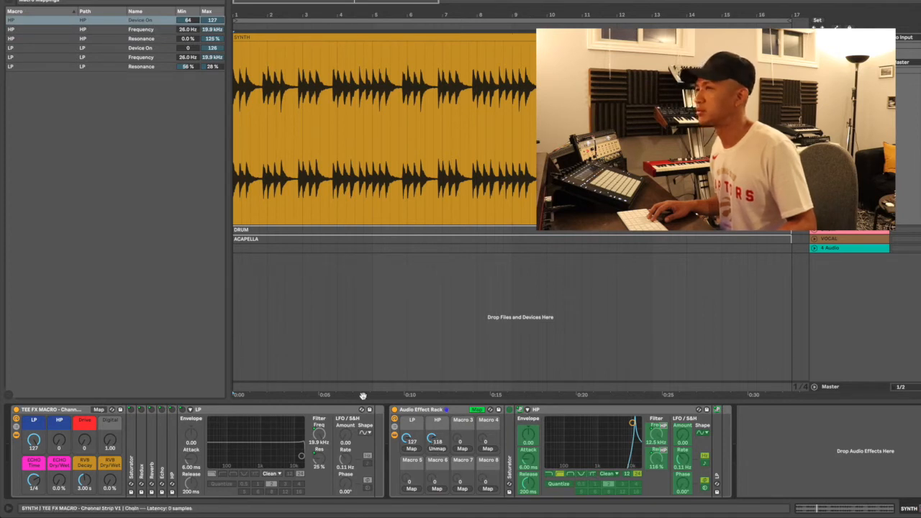
left_click_drag(432, 439, 431, 486)
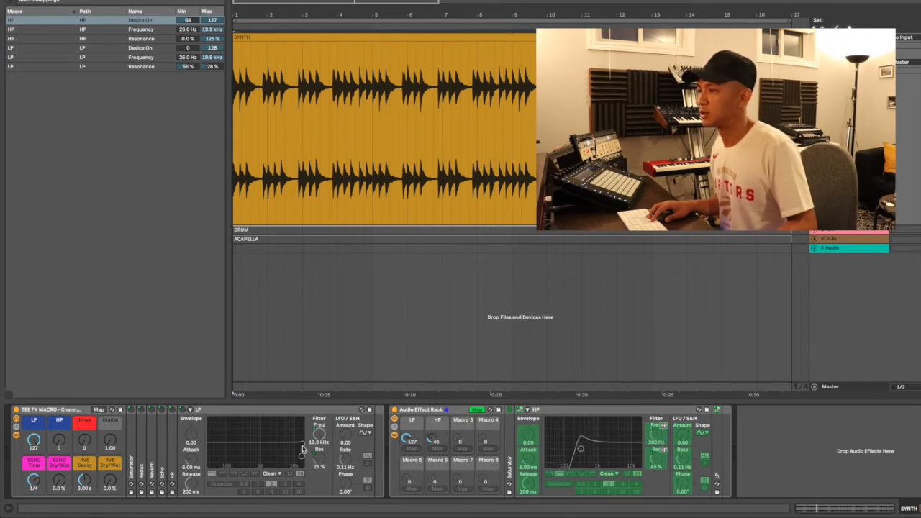
Collapse the LP filter, expand the HP filter, and sweep the HP macro to test it
double_click(234, 412)
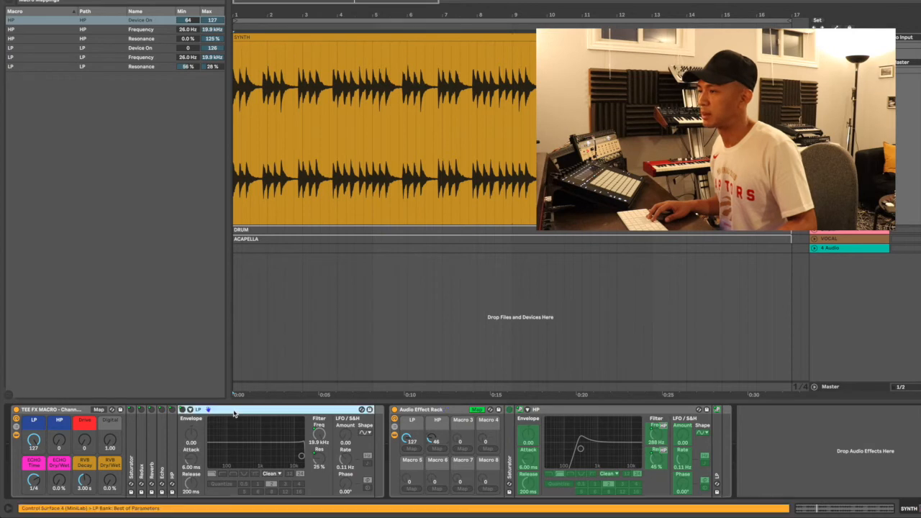
double_click(172, 460)
left_click_drag(59, 440, 59, 420)
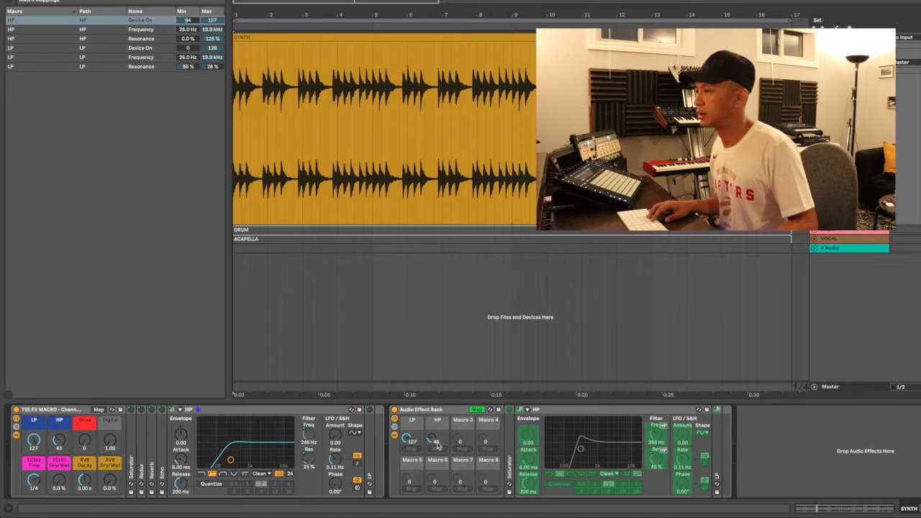
mouse_move(431, 438)
left_mouse_down()
mouse_move(432, 456)
mouse_move(431, 441)
left_mouse_up()
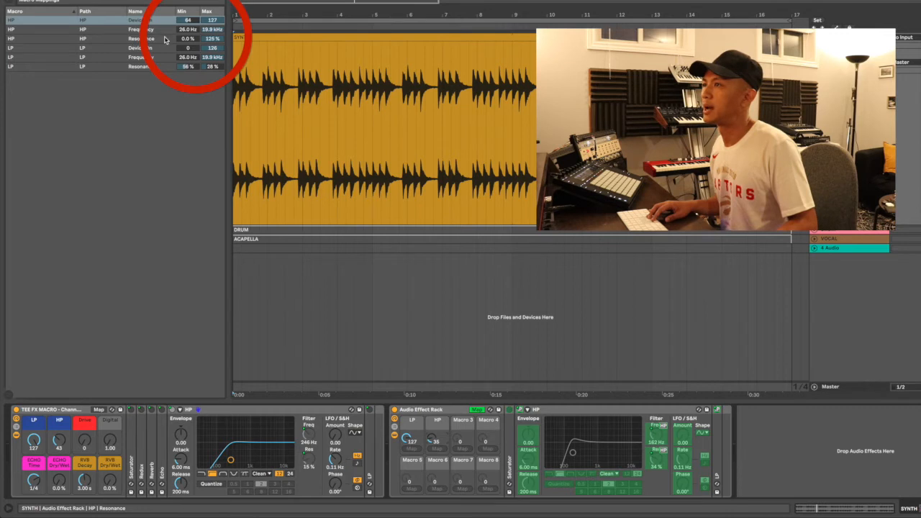
Lower the HP Resonance mapping maximum to 53 %, testing with the HP macro
left_click(186, 39)
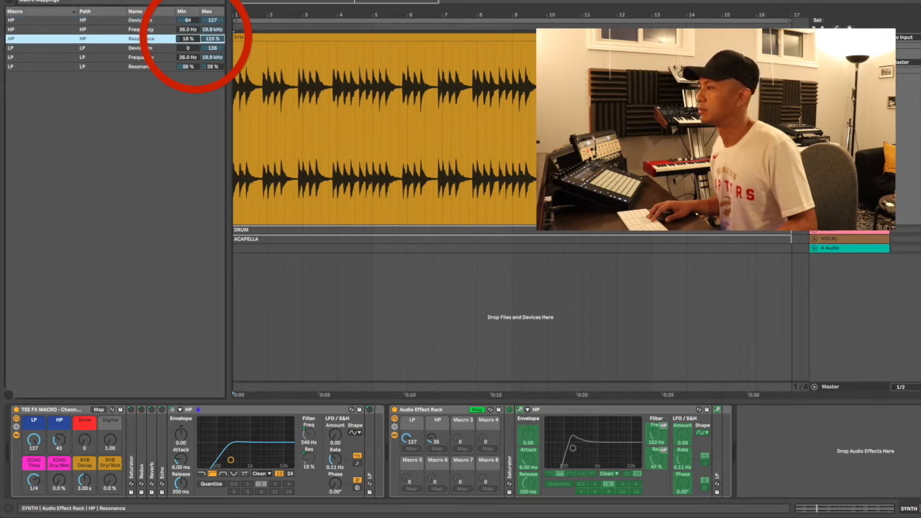
left_click(208, 39)
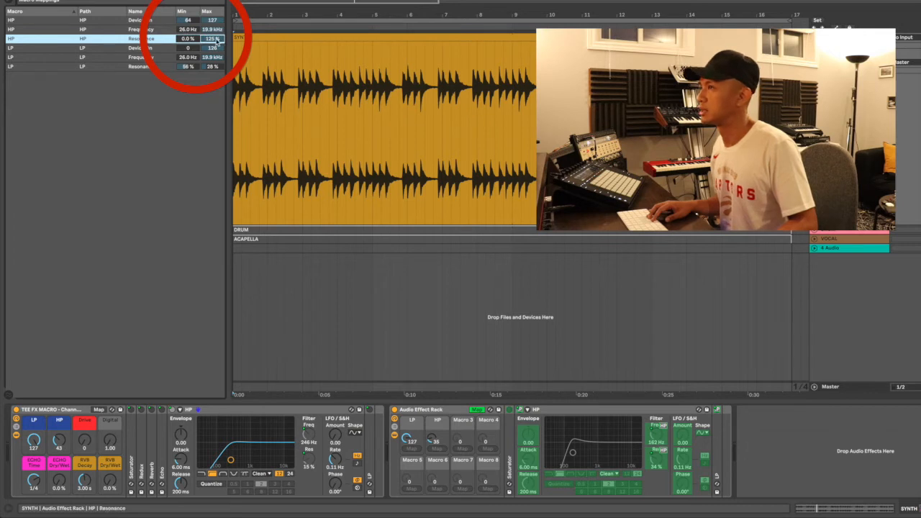
left_click_drag(211, 39, 212, 55)
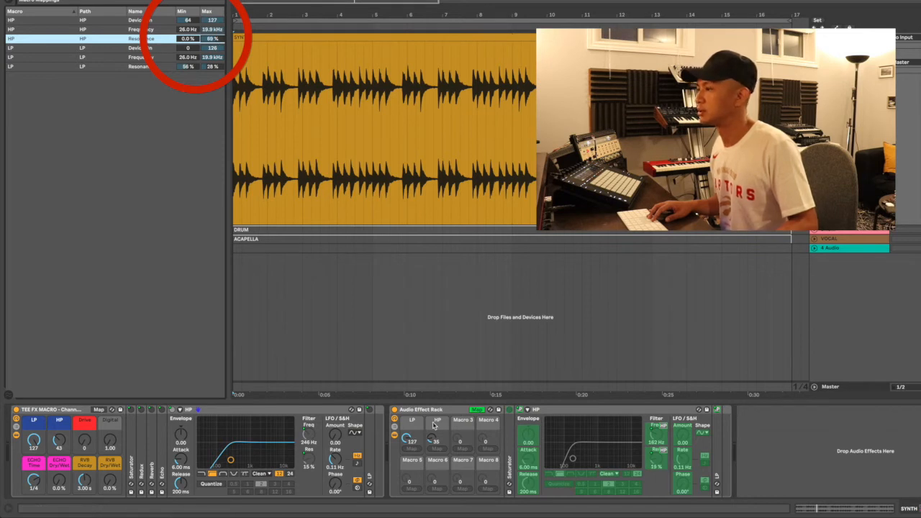
left_click_drag(435, 439, 435, 398)
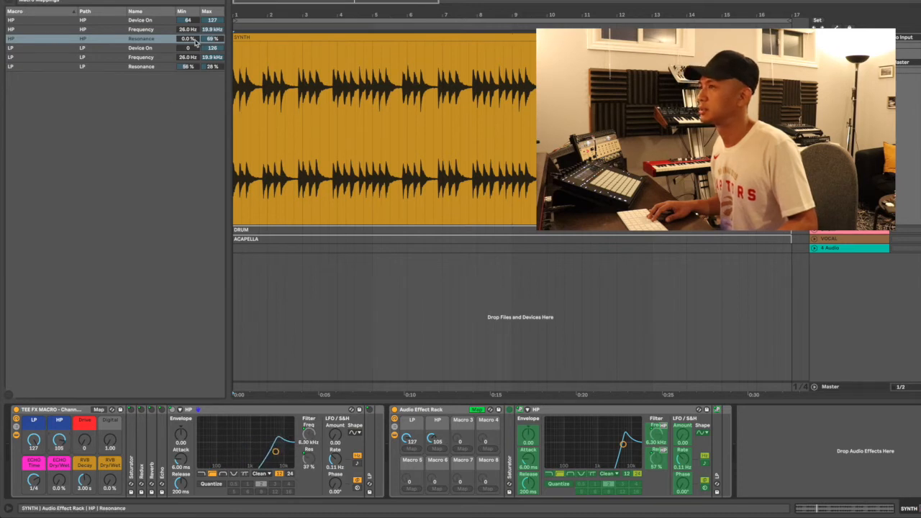
left_click_drag(211, 39, 211, 54)
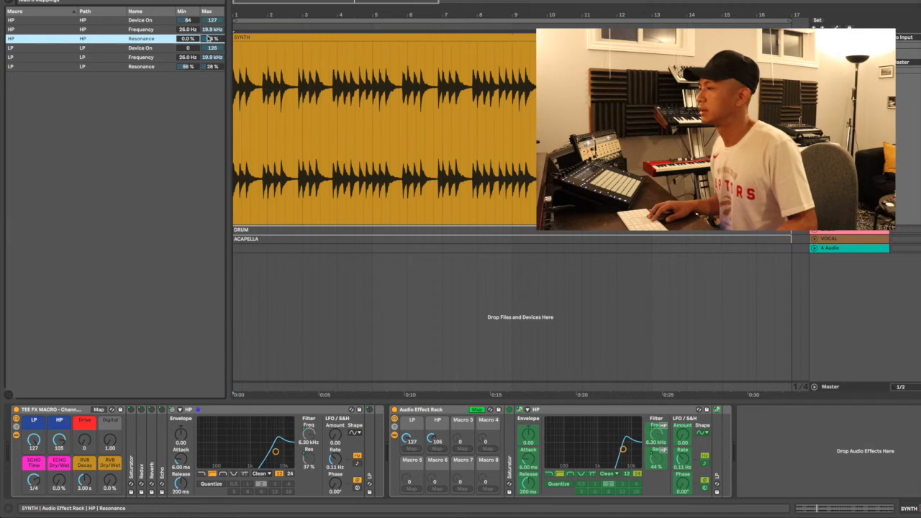
Switch the HP filter to a 12 dB slope, leaving Map mode and returning to it
left_click(477, 410)
left_click(626, 474)
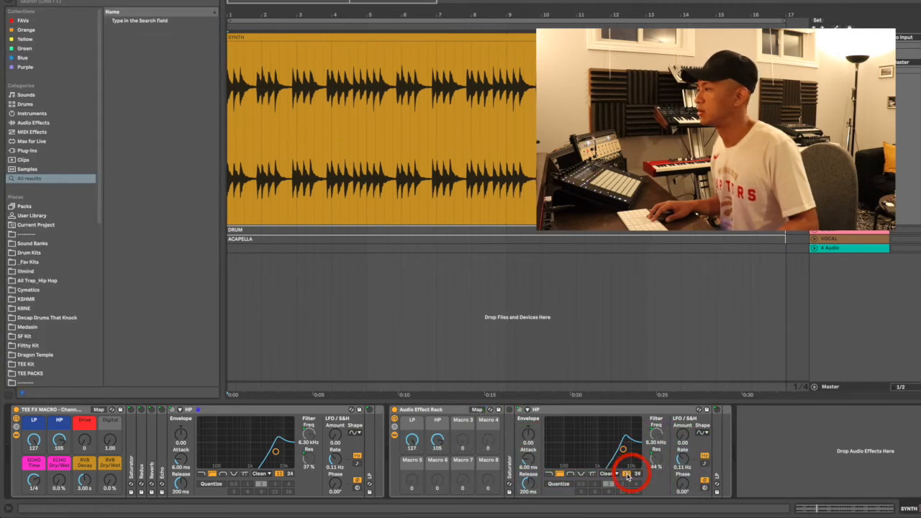
left_click(477, 410)
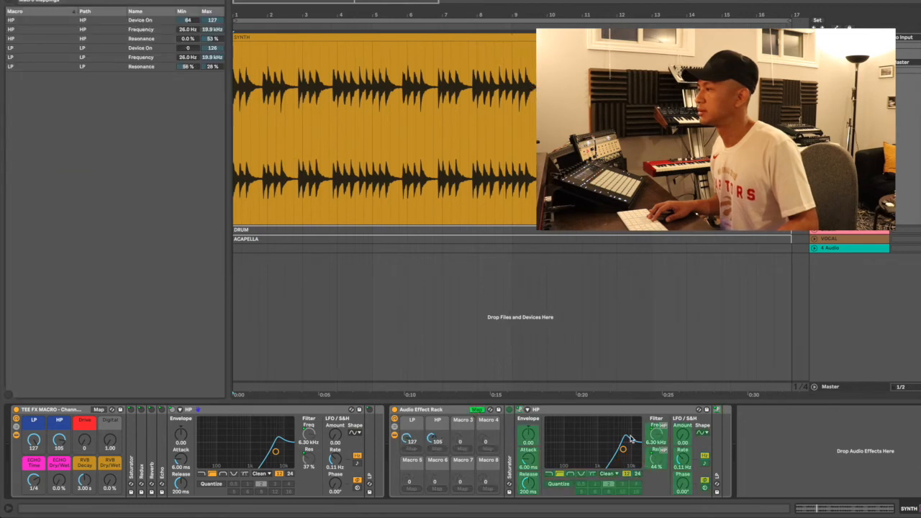
Sweep the HP macro up and down, ending at 0 (26.0 Hz, 0.0 % resonance)
left_click_drag(436, 438, 436, 515)
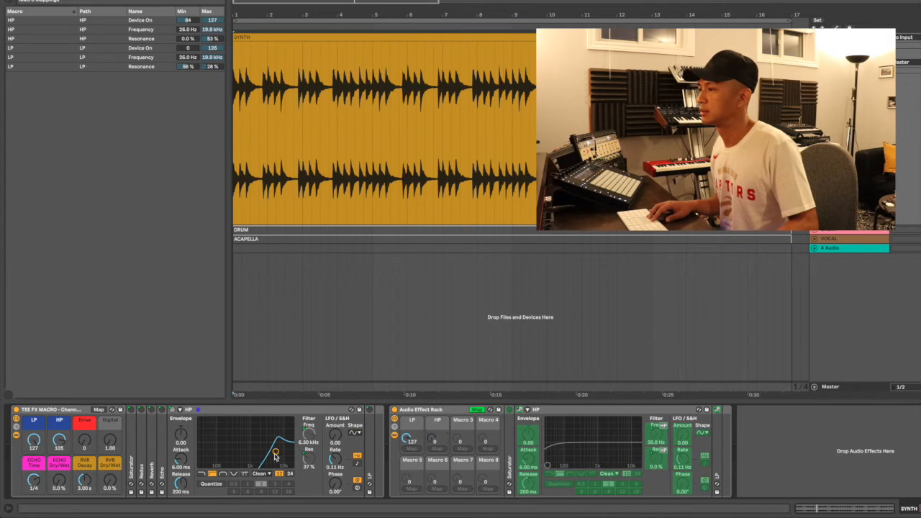
left_click_drag(53, 444, 52, 508)
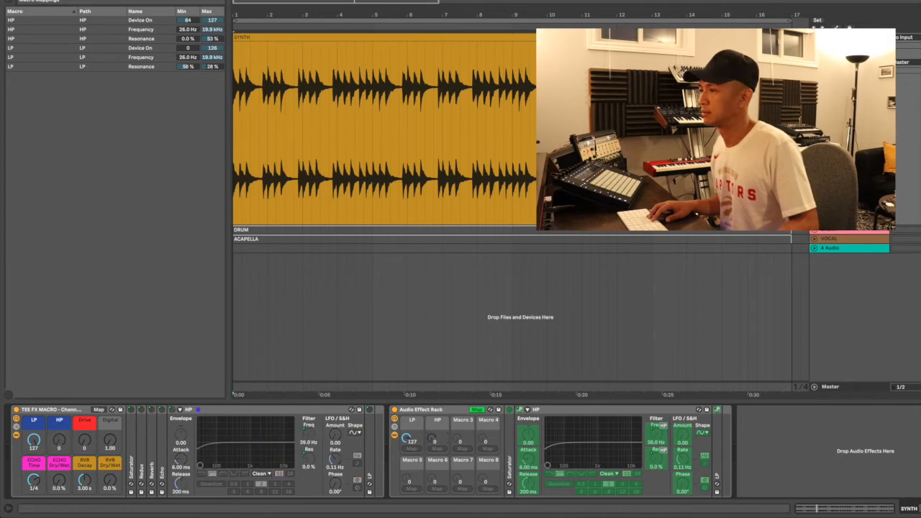
mouse_move(59, 441)
left_mouse_down()
mouse_move(59, 367)
mouse_move(59, 446)
left_mouse_up()
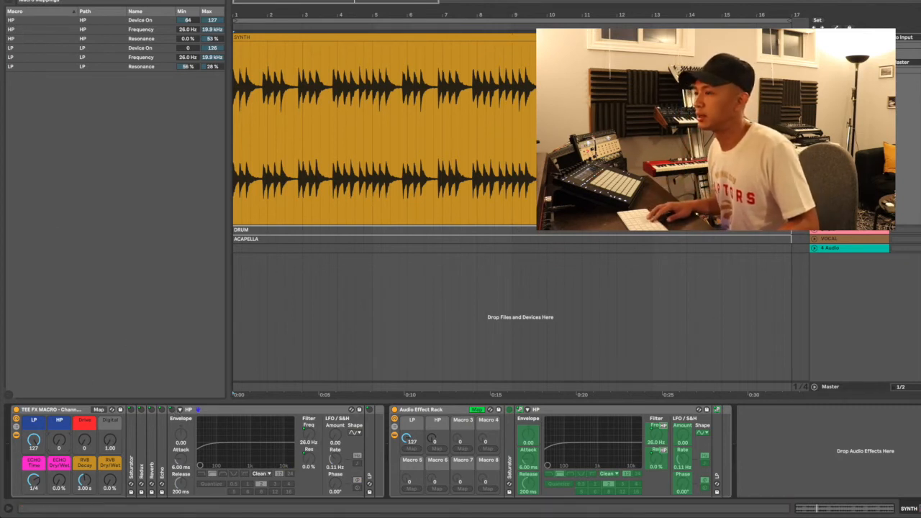
left_click_drag(59, 440, 88, 512)
mouse_move(433, 440)
left_mouse_down()
mouse_move(434, 408)
mouse_move(433, 442)
left_mouse_up()
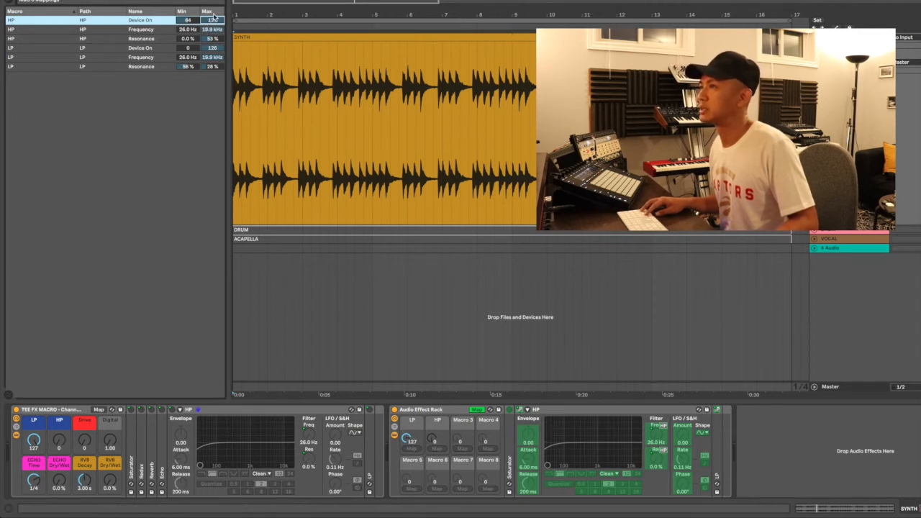
Lower the HP Device On mapping minimum from 64 to 1 and test the HP macro
left_click_drag(180, 21, 184, 43)
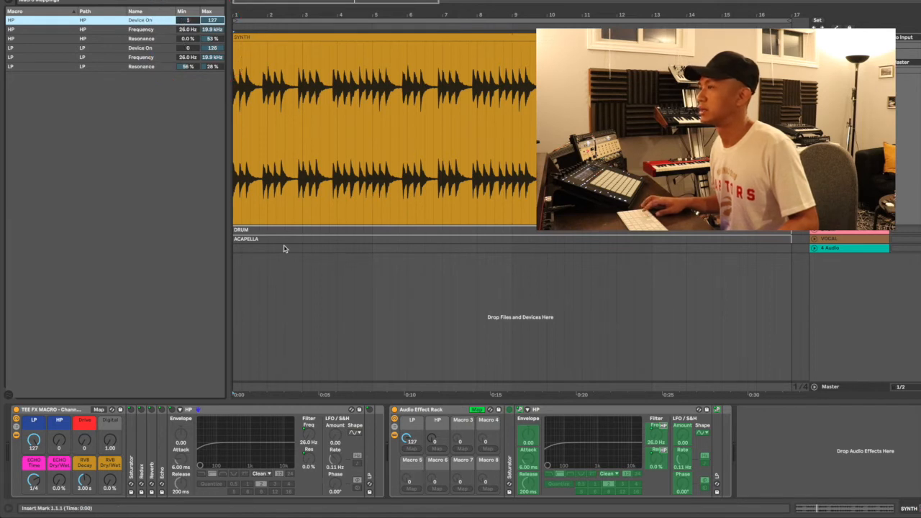
mouse_move(430, 440)
left_mouse_down()
mouse_move(430, 380)
mouse_move(430, 441)
left_mouse_up()
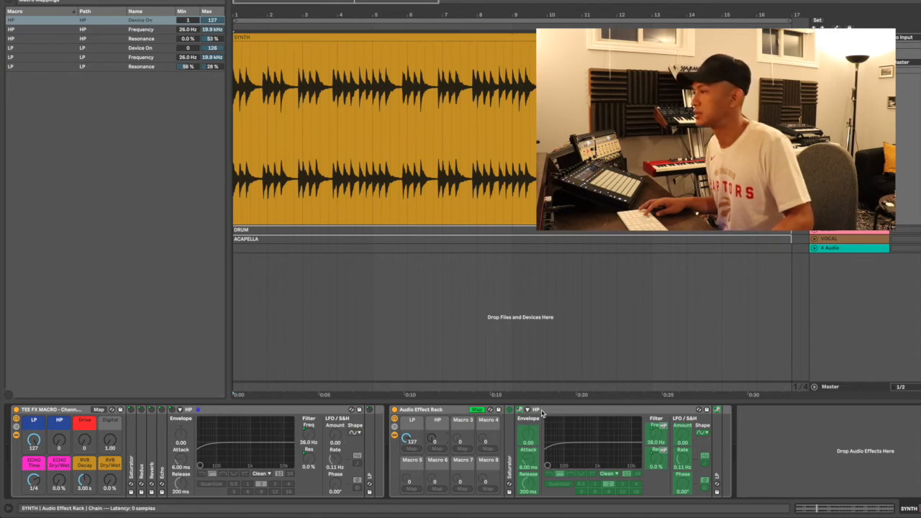
Collapse the HP filter, expand the Saturator, and leave Map mode
double_click(568, 410)
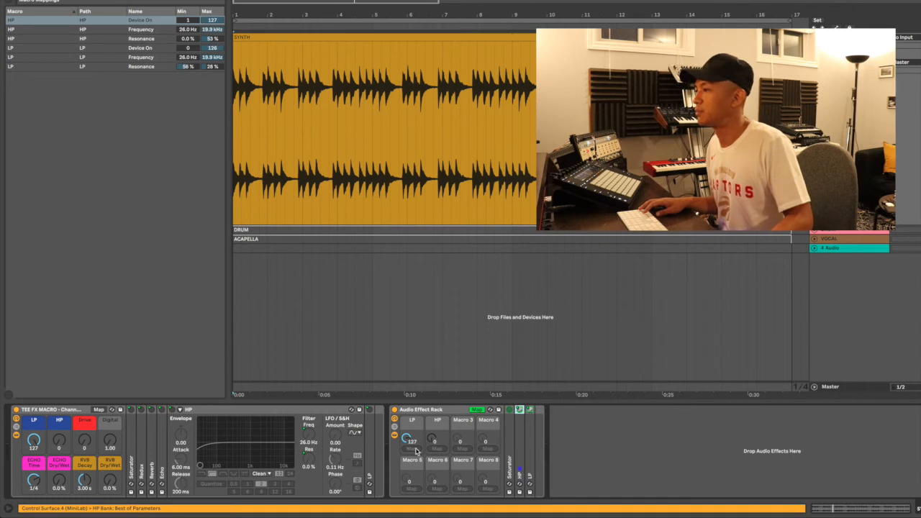
double_click(510, 443)
left_click(424, 411)
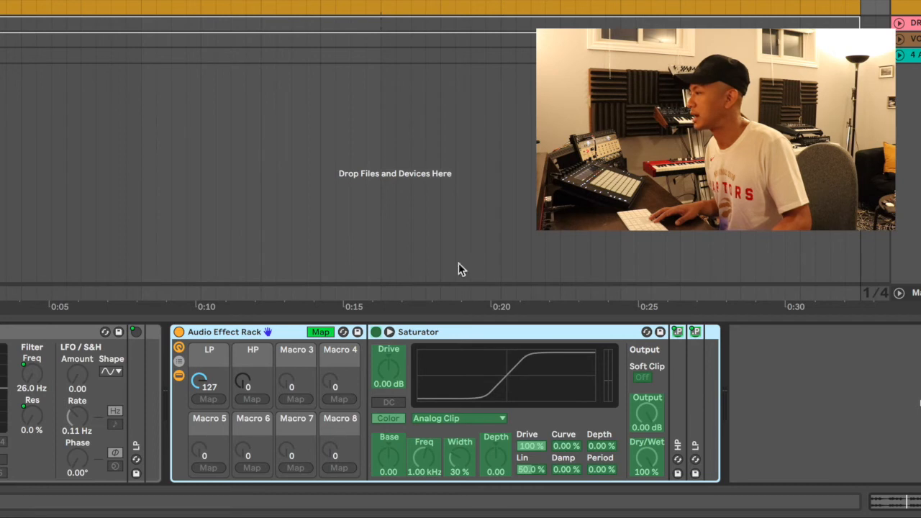
left_click(317, 332)
left_click(375, 333)
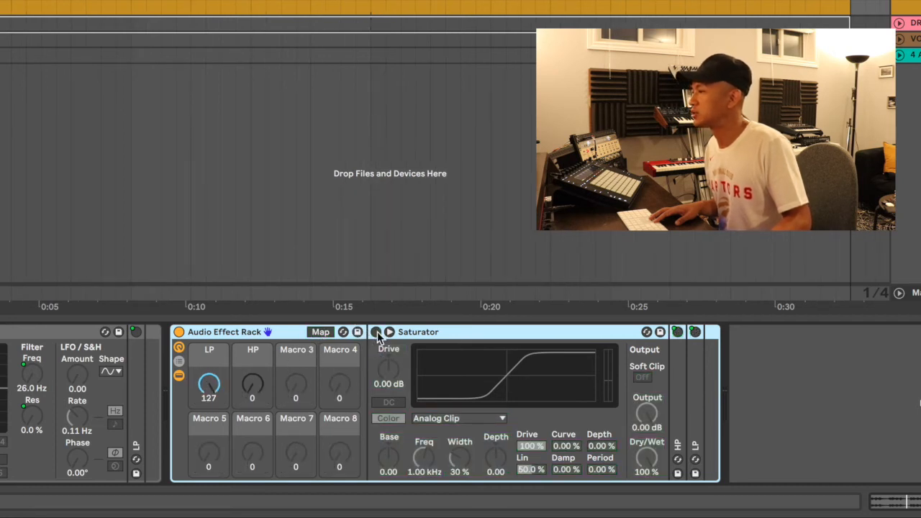
left_click(375, 332)
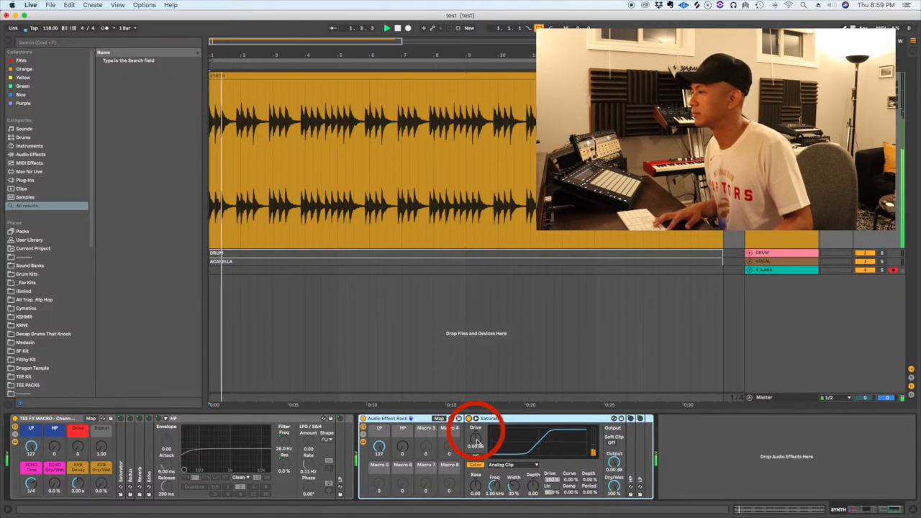
Raise Saturator Drive to 22.9 dB and lower Output to -20.5 dB while auditioning playback
left_click_drag(476, 439, 476, 401)
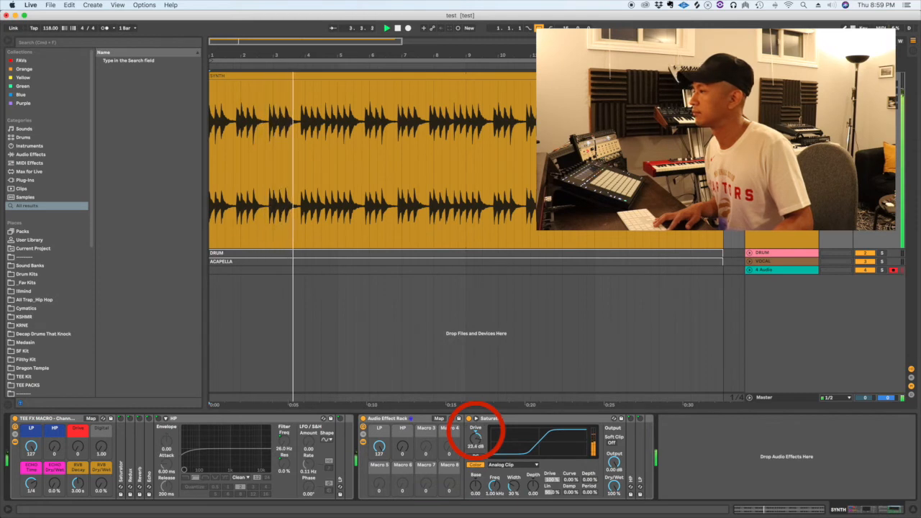
key("space")
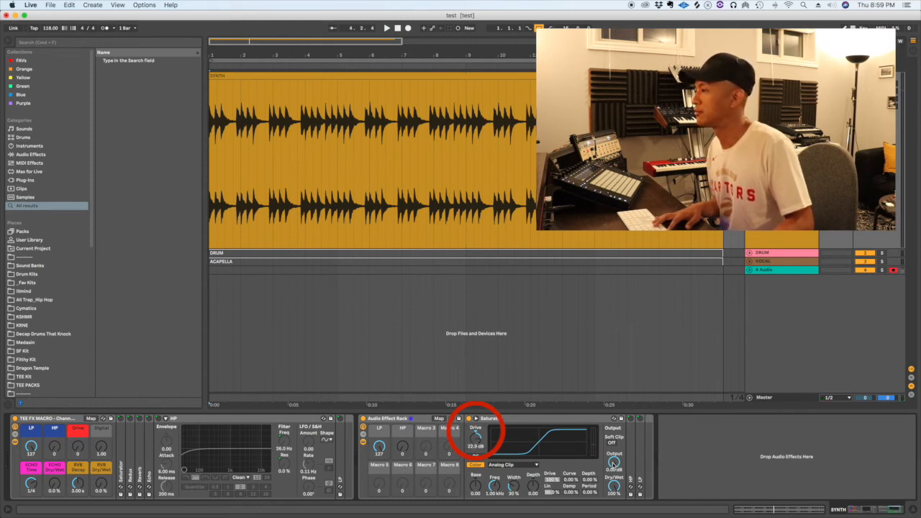
left_click_drag(615, 460, 614, 469)
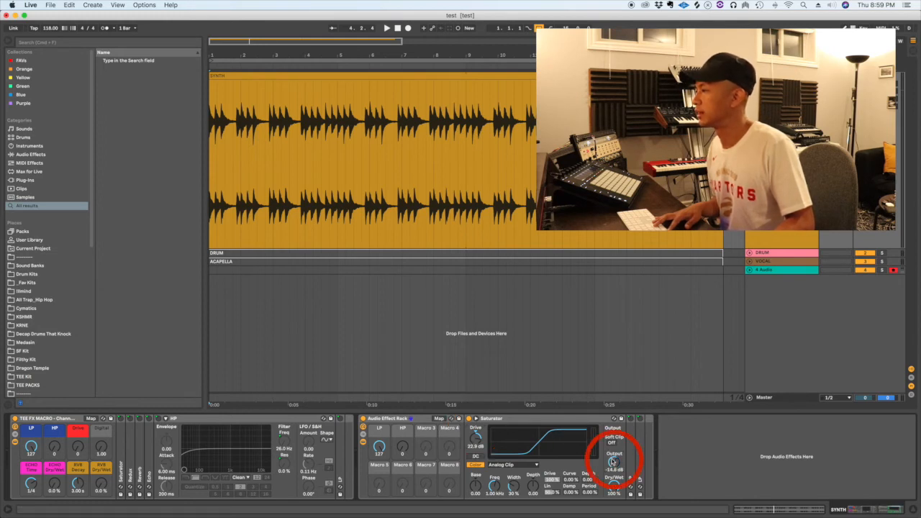
key("space")
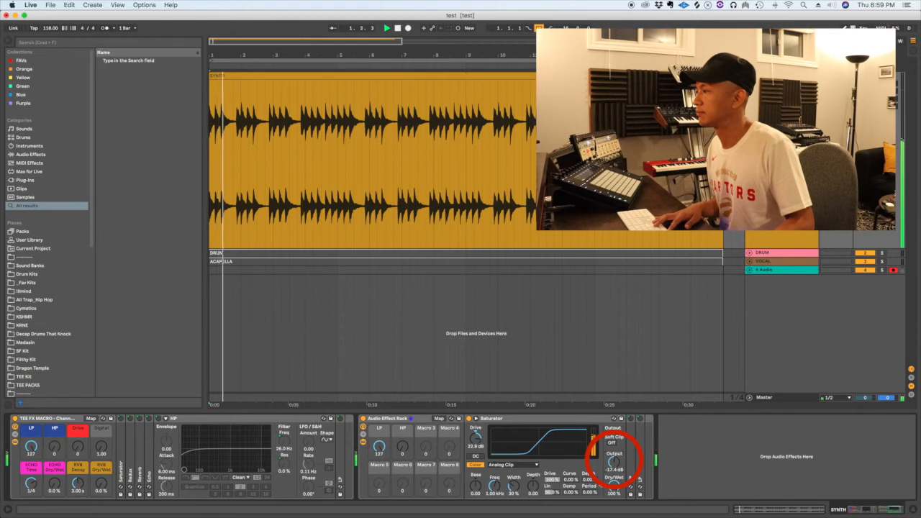
left_click_drag(614, 462, 613, 467)
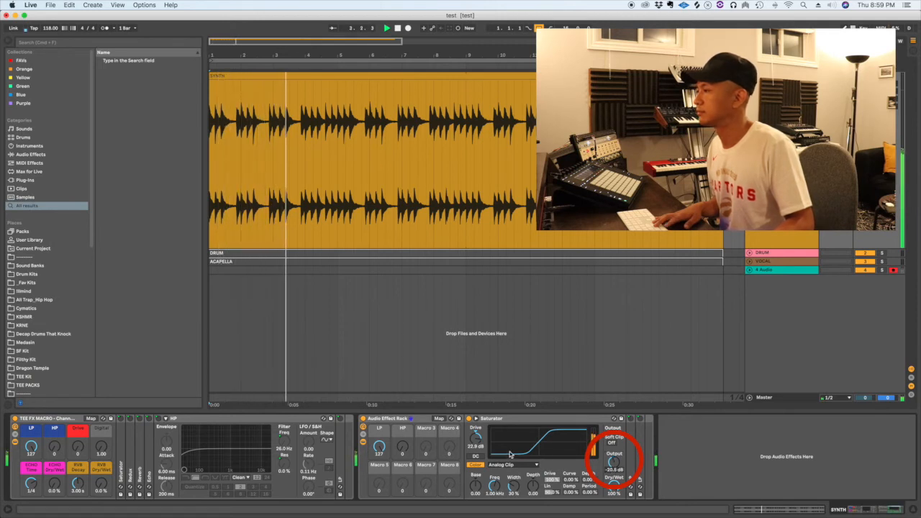
key("space")
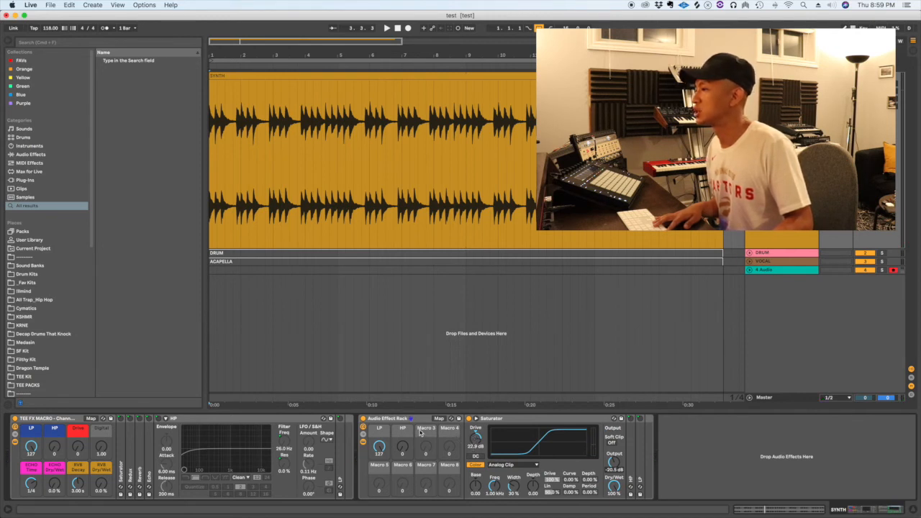
Reset the Saturator's Drive and Output knobs back to 0 dB
left_click(475, 441)
left_click_drag(475, 438, 476, 472)
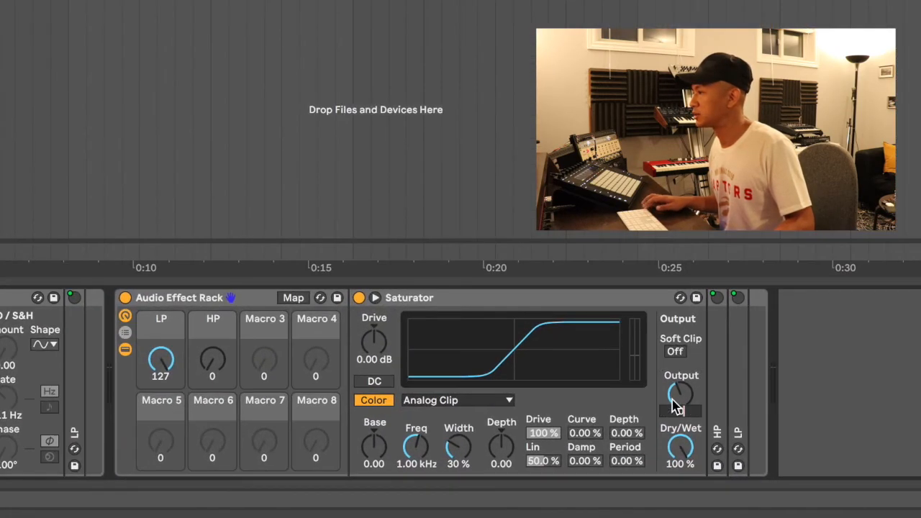
double_click(620, 456)
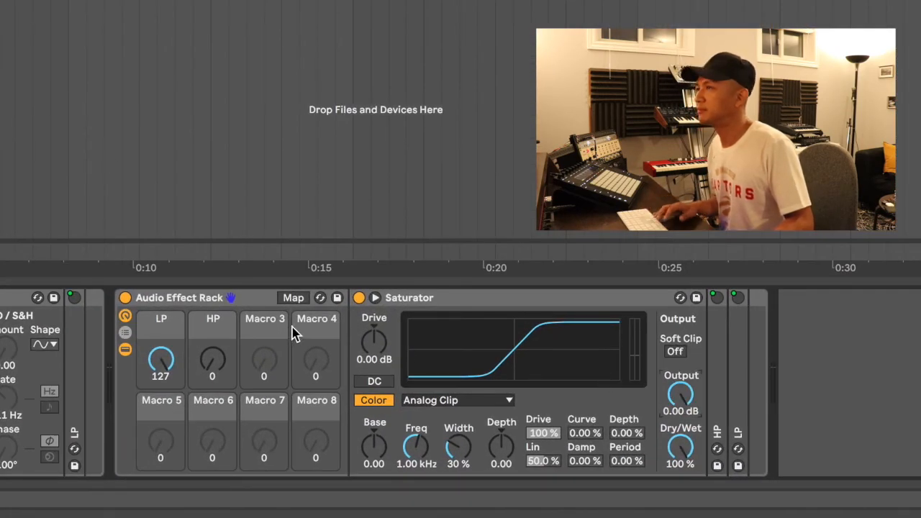
In Map mode, assign the Saturator's Drive and then its Output to Macro 3
left_click(291, 299)
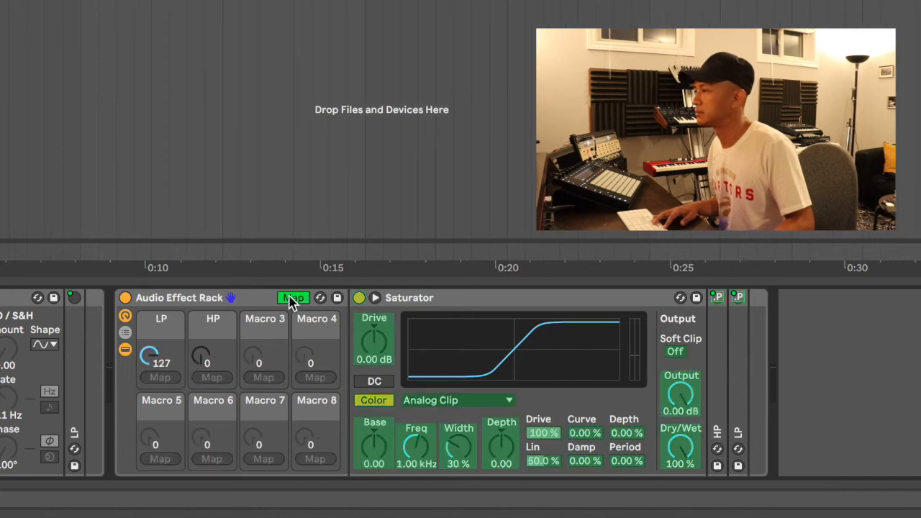
left_click(370, 352)
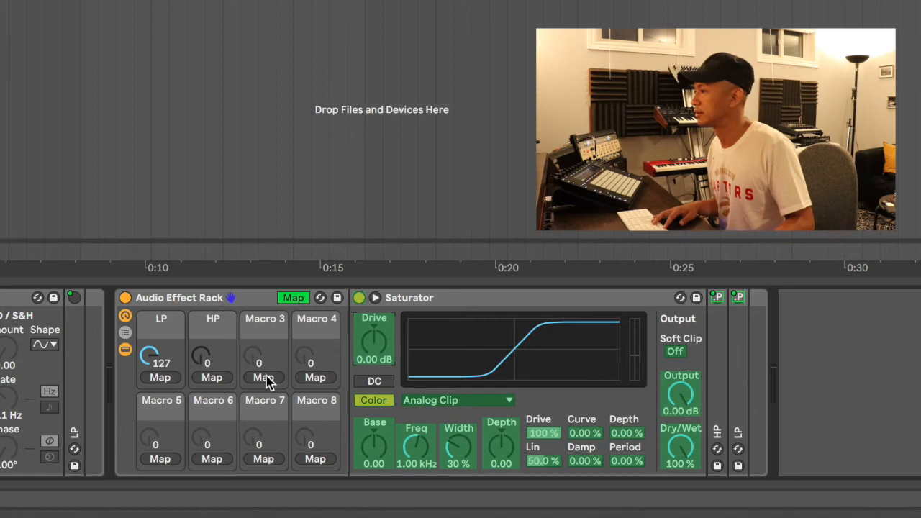
left_click(263, 377)
left_click(679, 400)
left_click(263, 377)
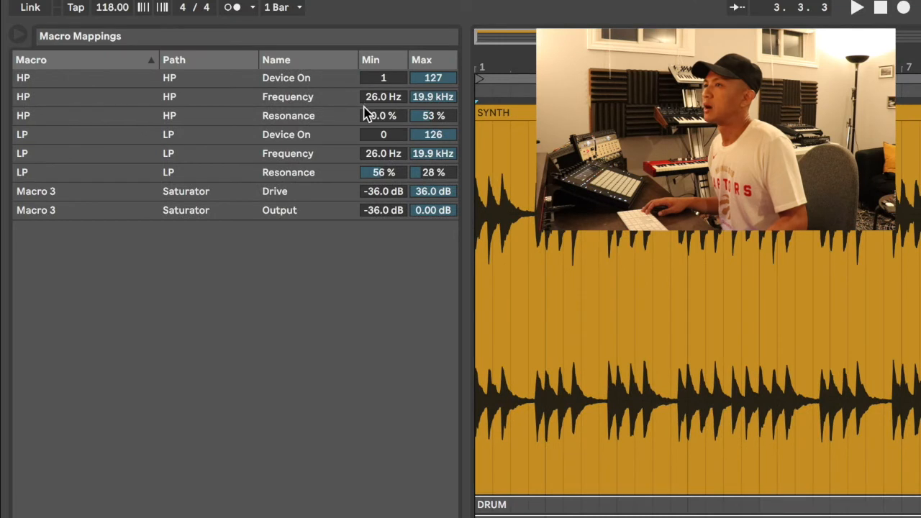
Set the Macro 3 Drive mapping's minimum to 0 dB, so it spans 0–36 dB
left_click(388, 192)
type("0")
key("Return")
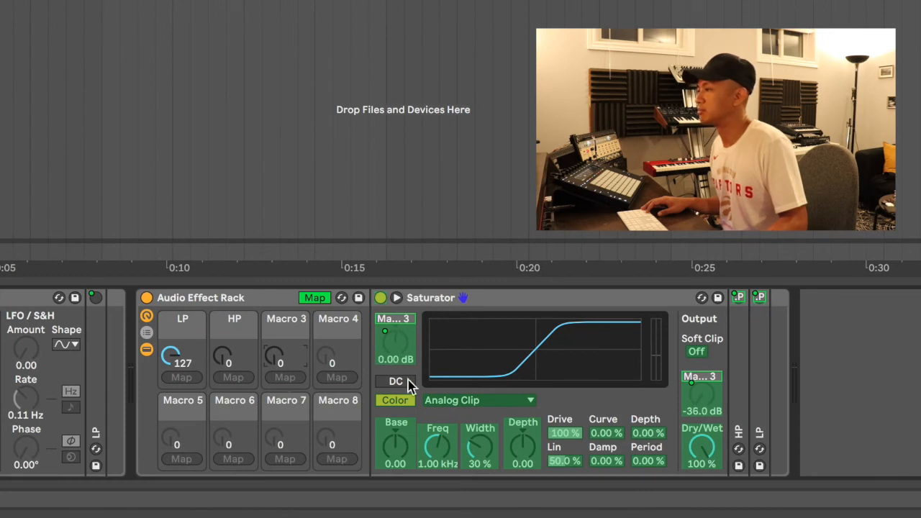
Sweep Macro 3 up and back down to test how it raises the Saturator Drive
left_click_drag(274, 354, 274, 295)
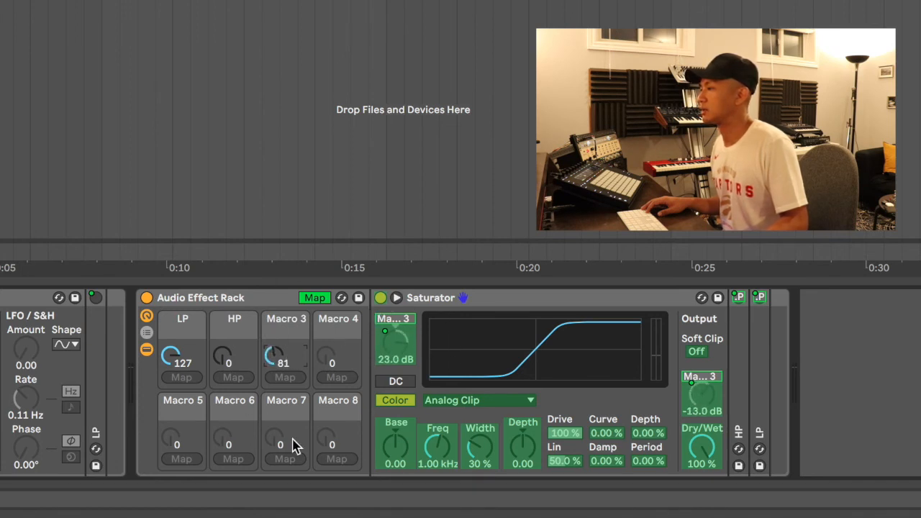
left_click_drag(274, 354, 275, 334)
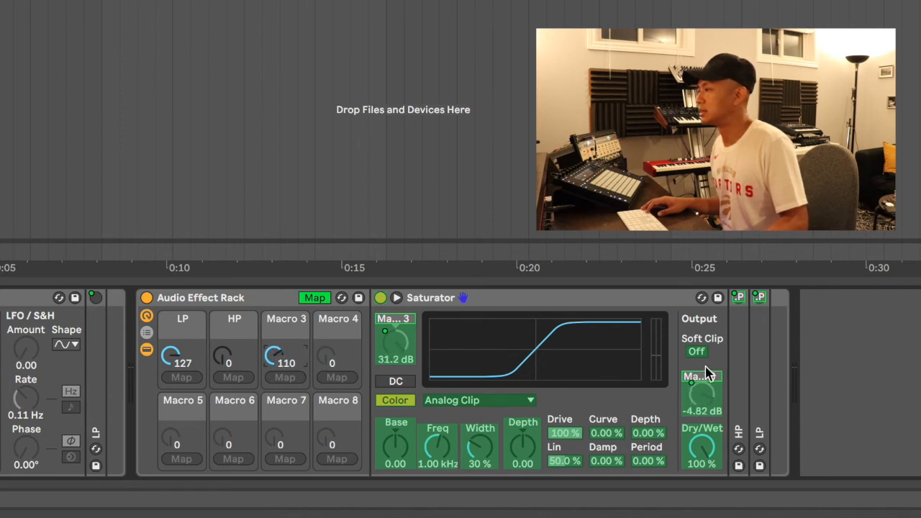
left_click_drag(274, 355, 274, 436)
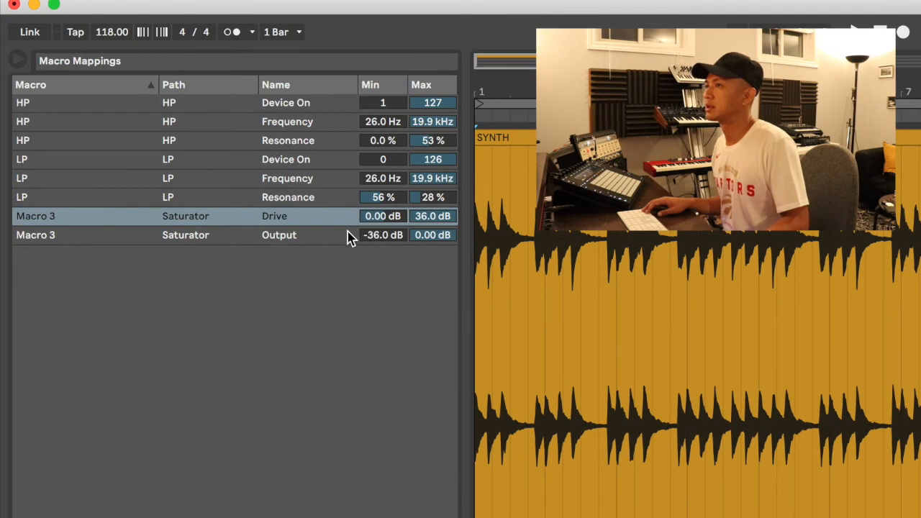
Set the Saturator Output mapping's Min to 0 dB and Max to -36 dB
left_click(382, 235)
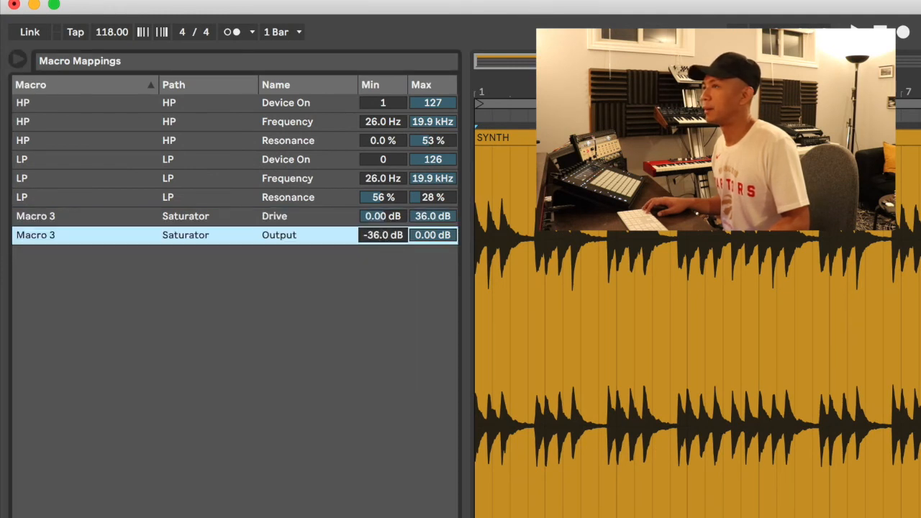
type("0")
key("Return")
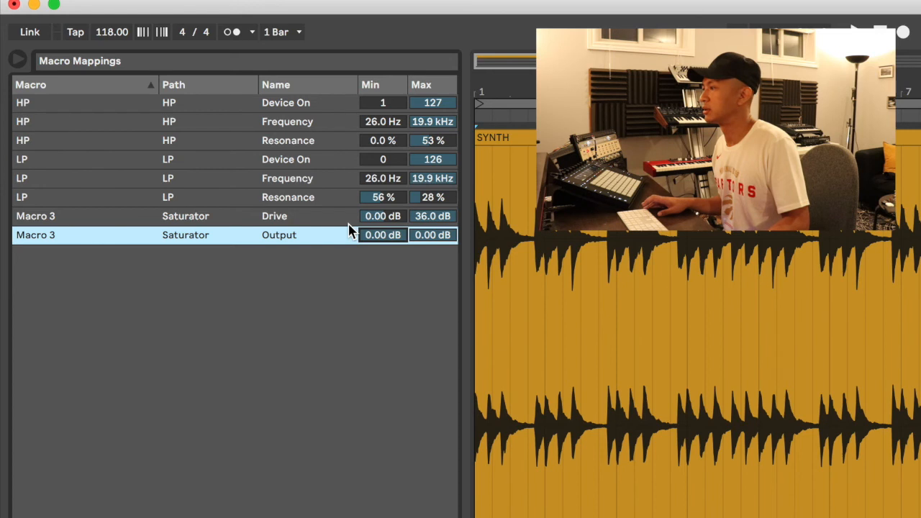
left_click(432, 235)
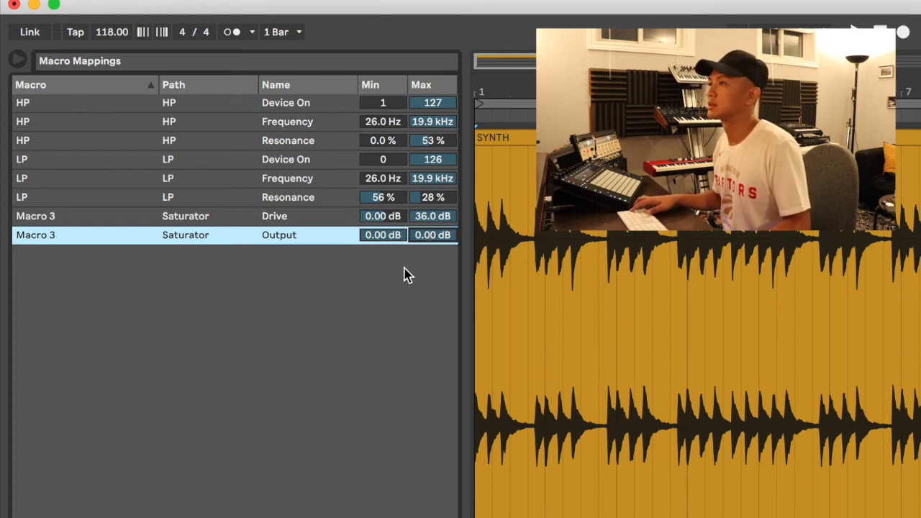
type("-36")
key("Return")
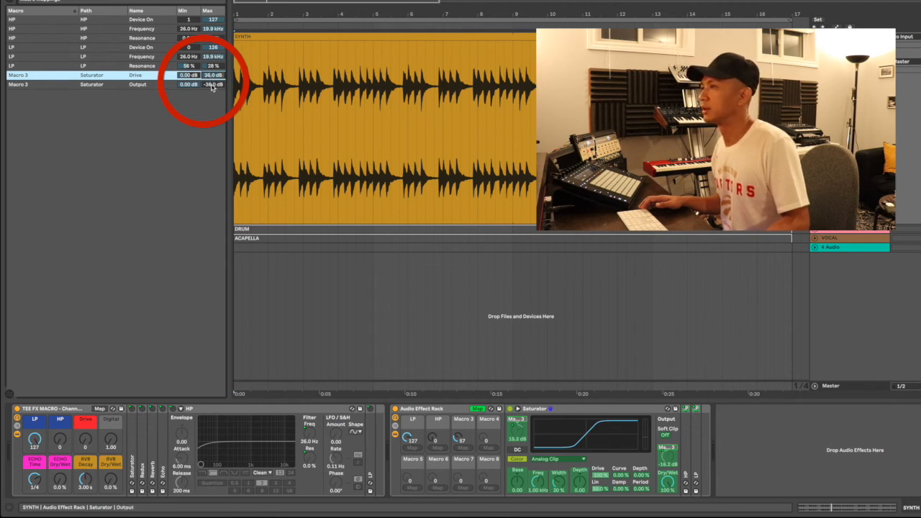
Raise the Output mapping maximum to -25 dB and turn Macro 3 down to zero
left_click_drag(213, 85, 213, 80)
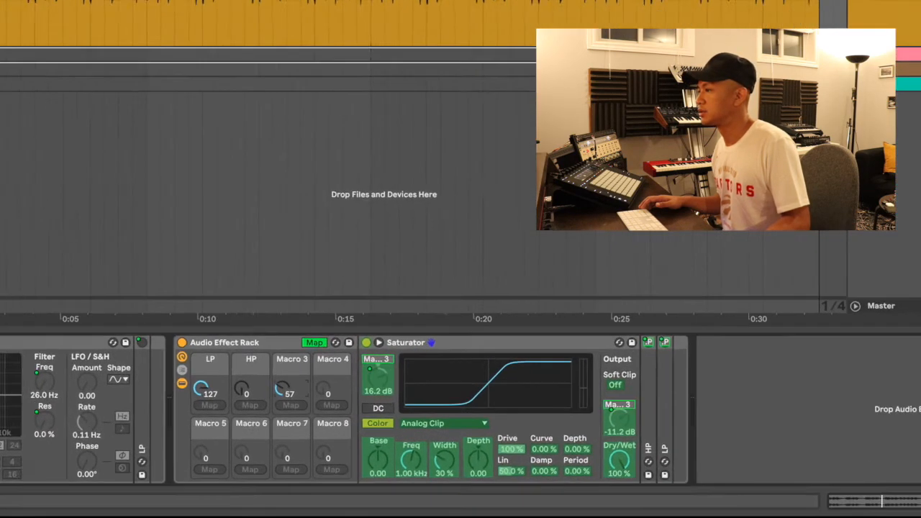
left_click_drag(458, 437, 458, 452)
left_click_drag(205, 367, 205, 390)
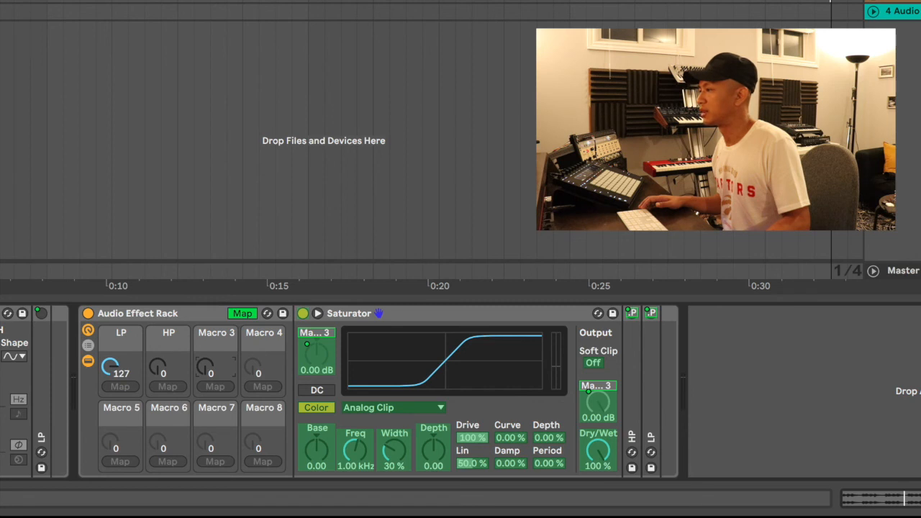
Sweep Macro 3 up and down while the synth plays, then stop playback
left_click_drag(205, 367, 205, 357)
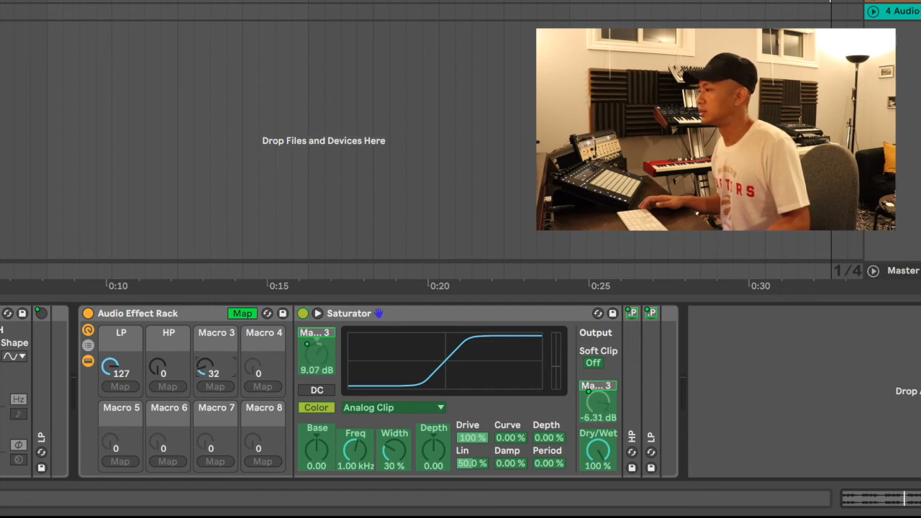
left_click_drag(205, 367, 205, 363)
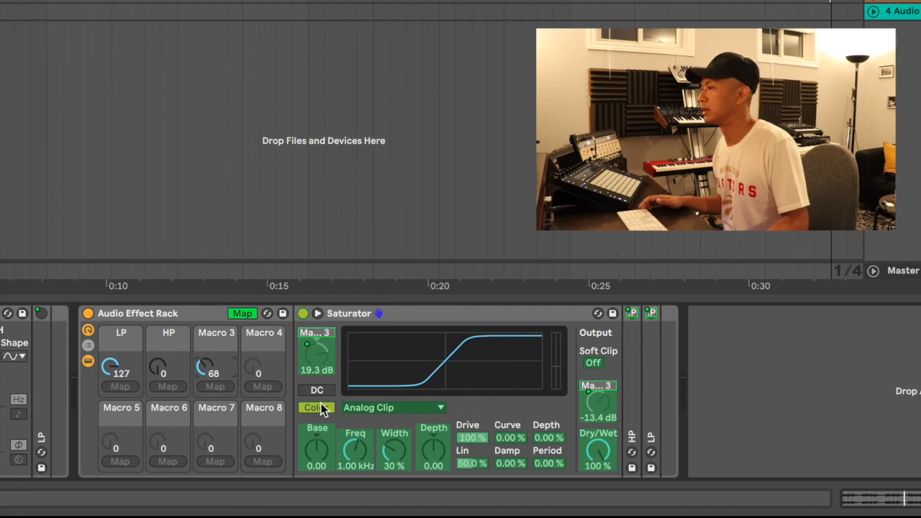
left_click_drag(205, 367, 205, 421)
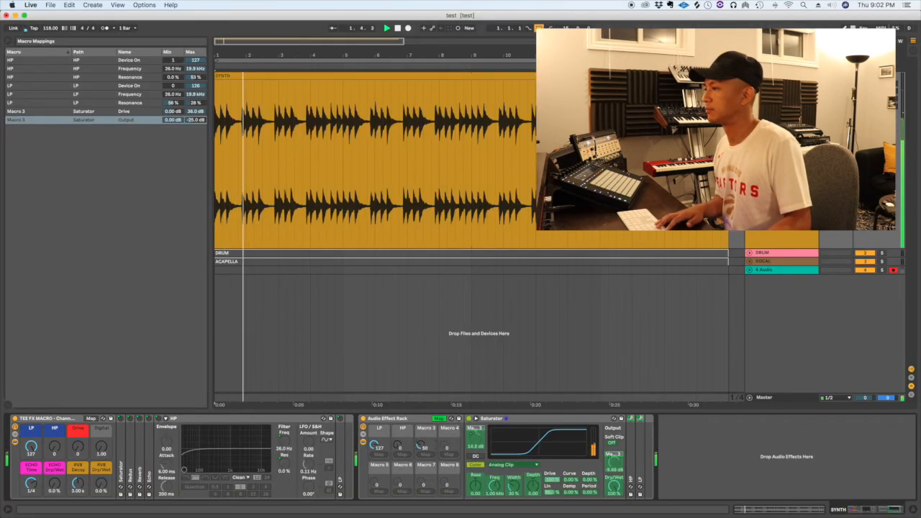
mouse_move(421, 446)
left_mouse_down()
mouse_move(420, 417)
mouse_move(420, 445)
left_mouse_up()
key("space")
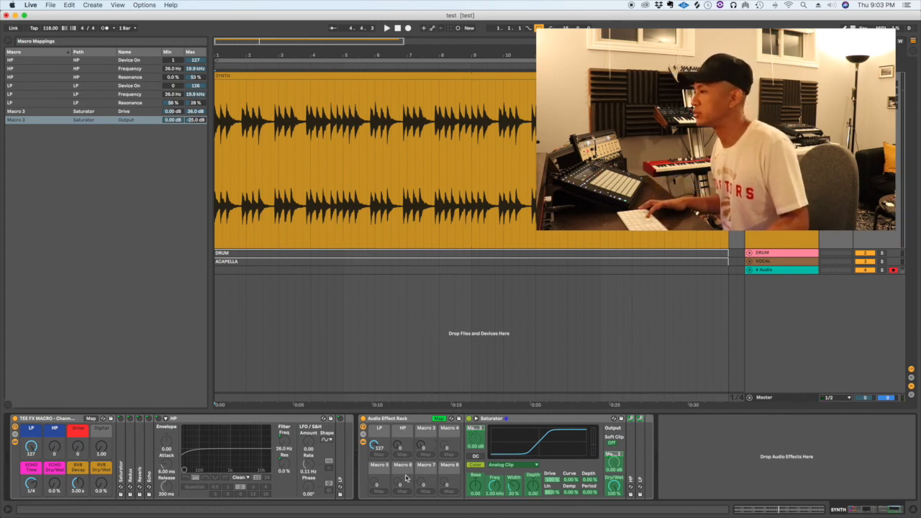
Map the Saturator's on/off switch to Macro 3 with a Device On minimum of 1
left_click(469, 433)
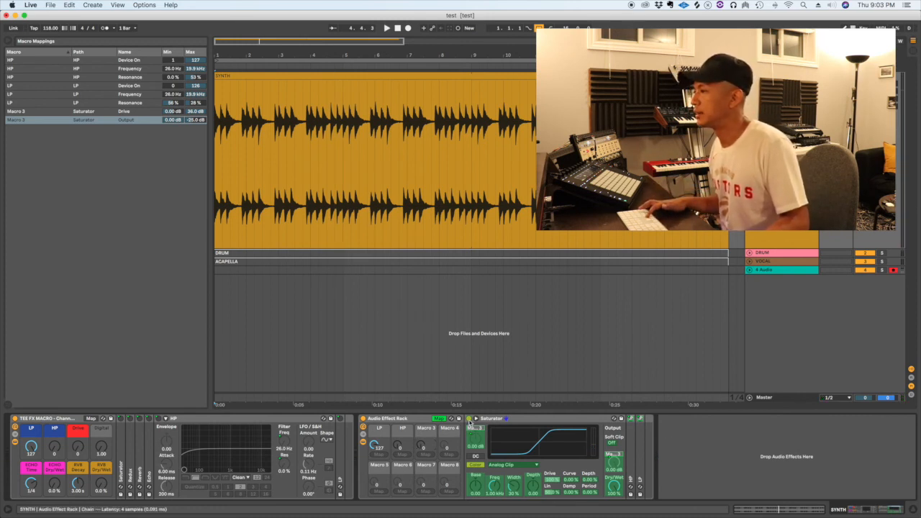
left_click(425, 455)
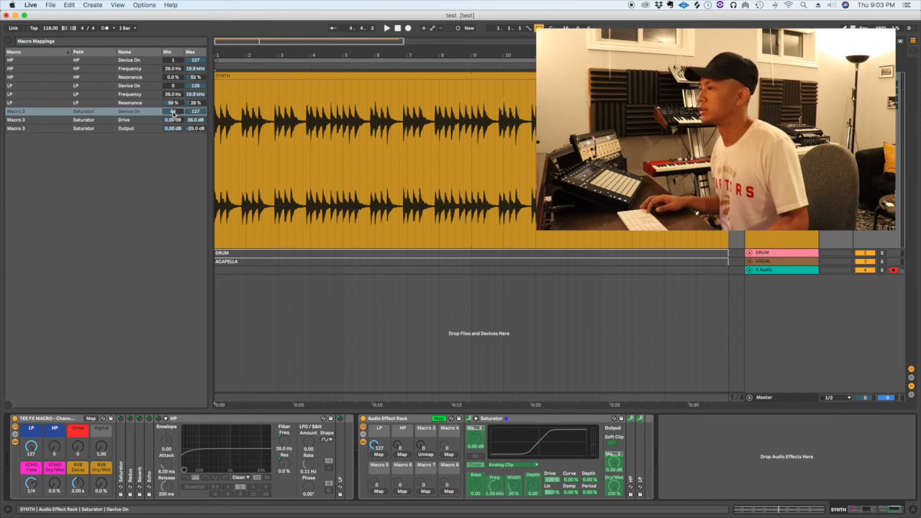
left_click(173, 115)
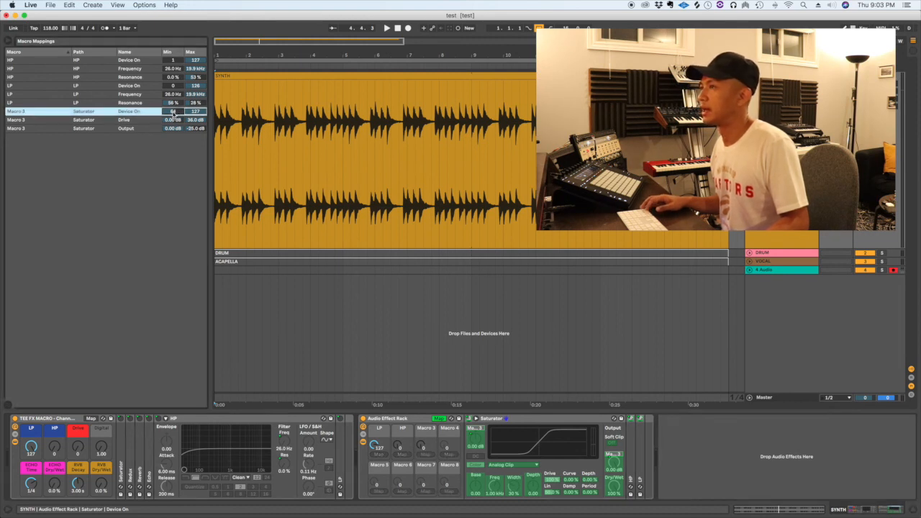
type("1")
key("Return")
Check the Saturator switching with Macro 3, then exit Map mode
left_click_drag(423, 446, 423, 461)
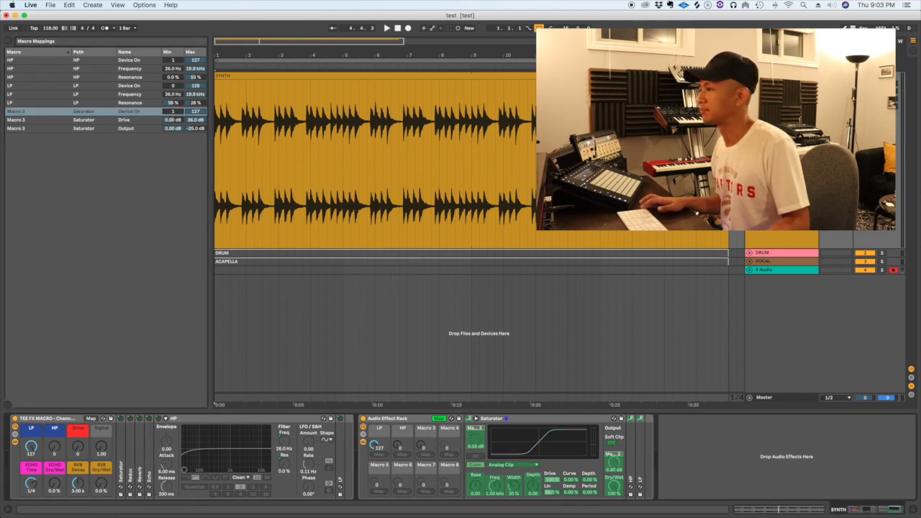
left_click(438, 418)
left_click(405, 422)
left_click(422, 431)
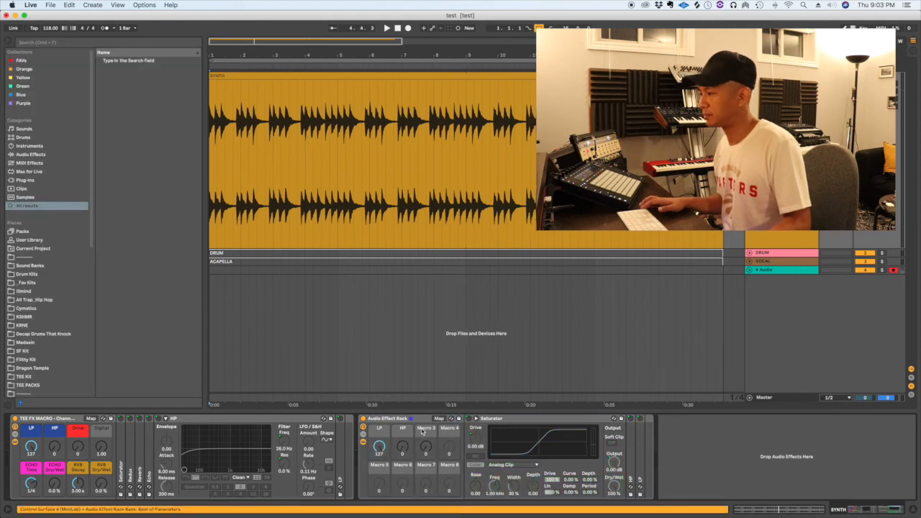
Rename Macro 3 to 'Drive'
key("super+r")
type("Drive")
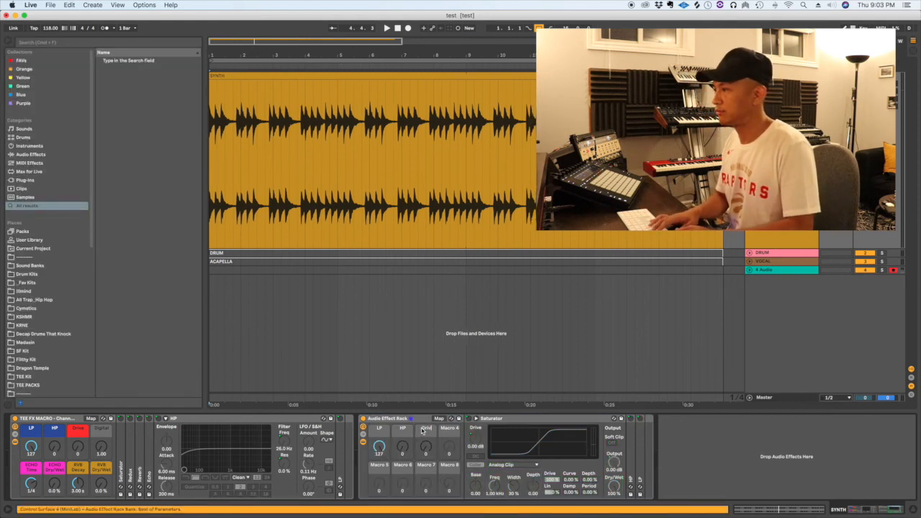
key("Return")
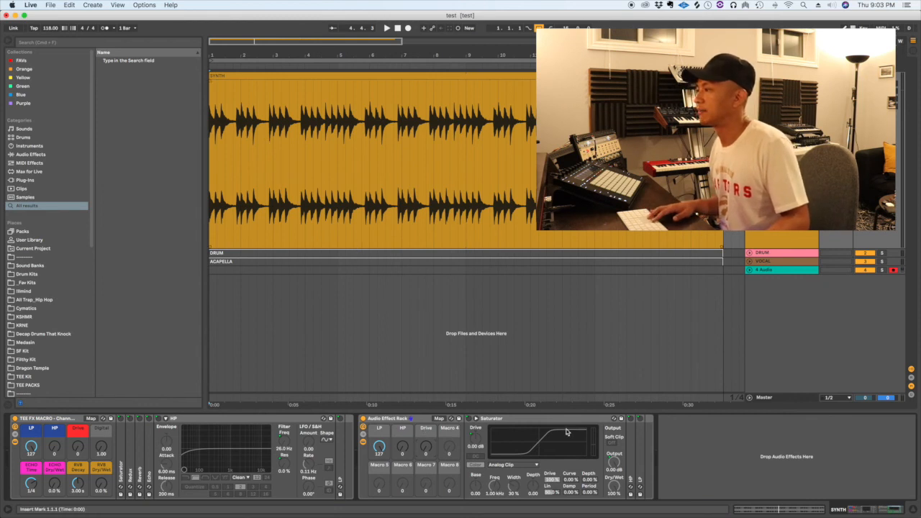
Unfold the HP and LP filter devices and play the loop from bar 1
double_click(631, 440)
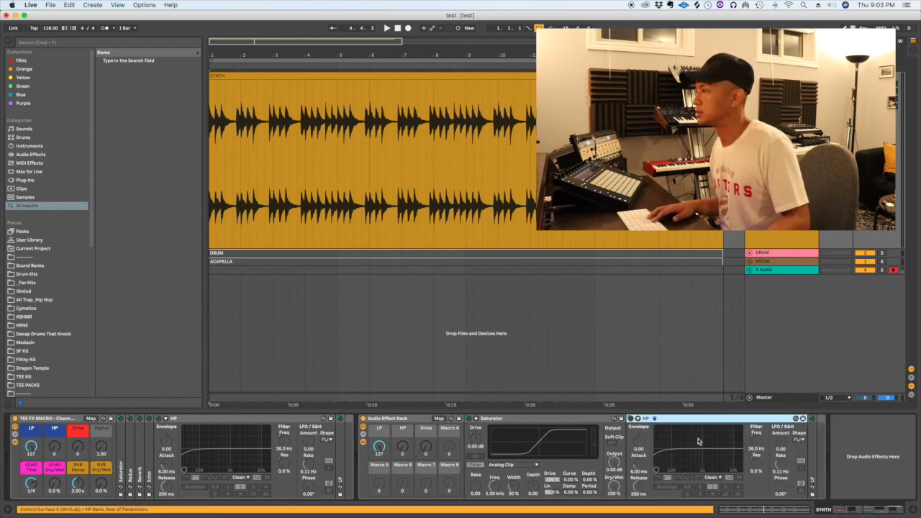
double_click(812, 447)
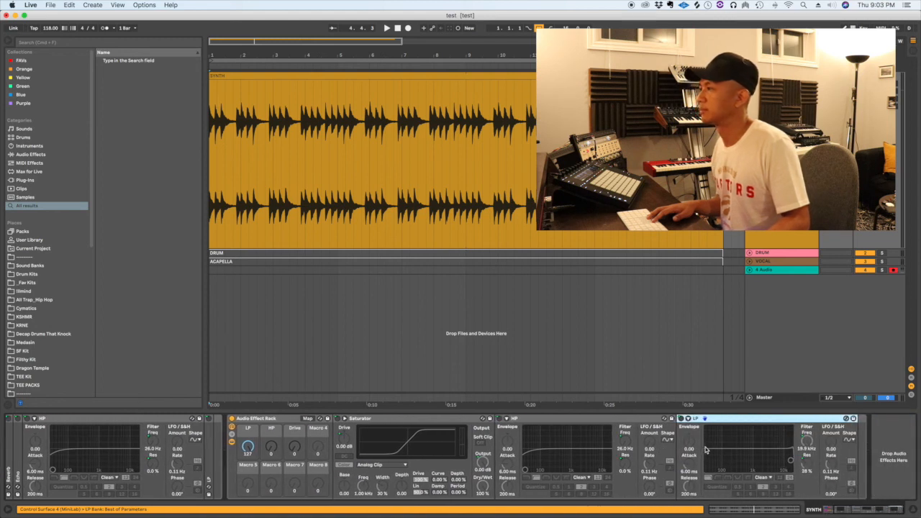
left_click(212, 216)
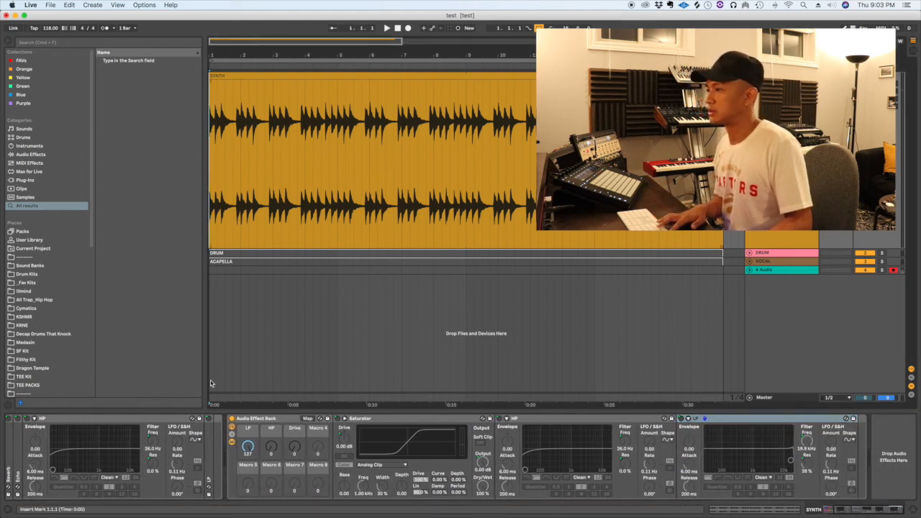
key("space")
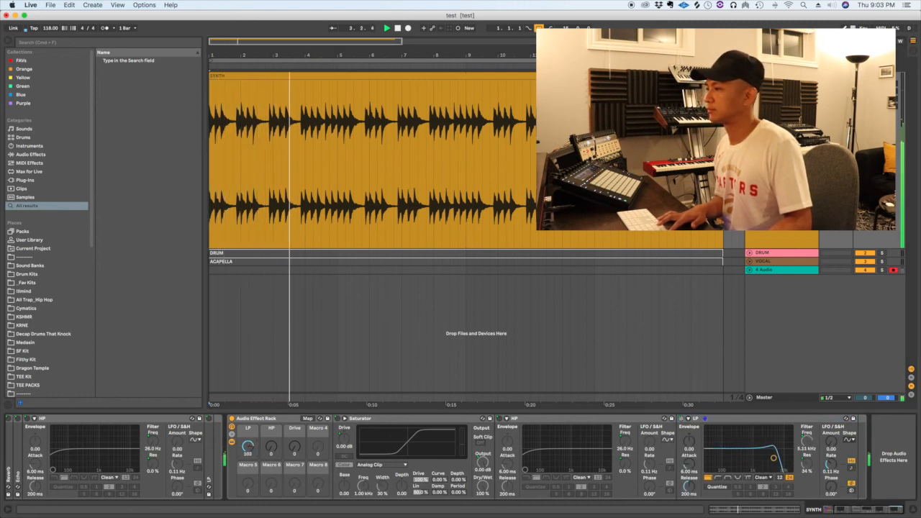
key("space")
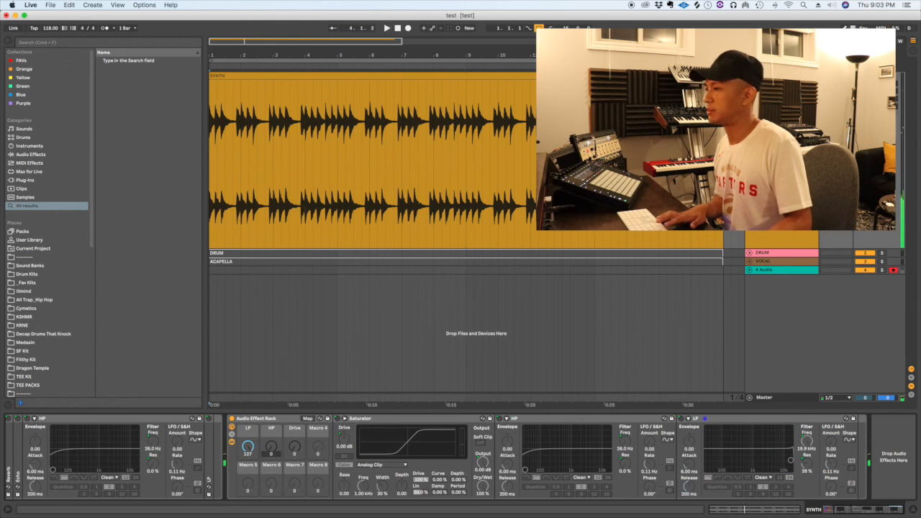
key("space")
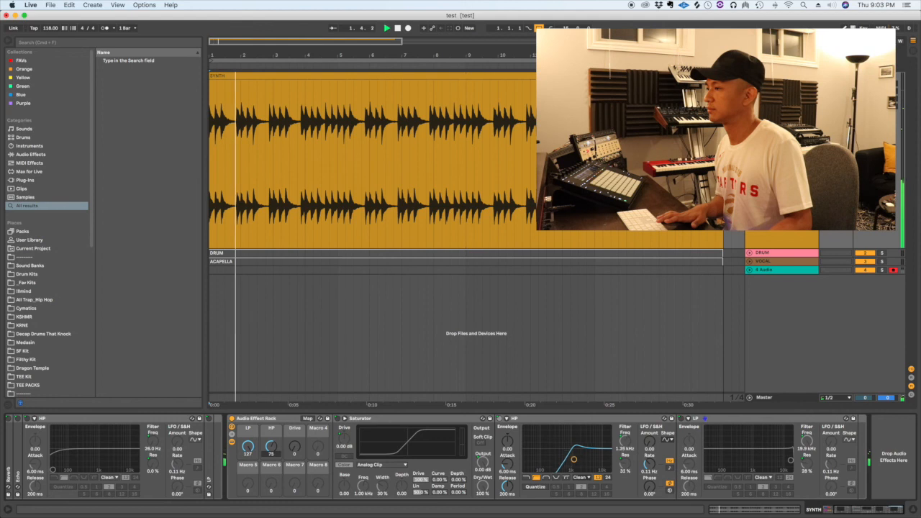